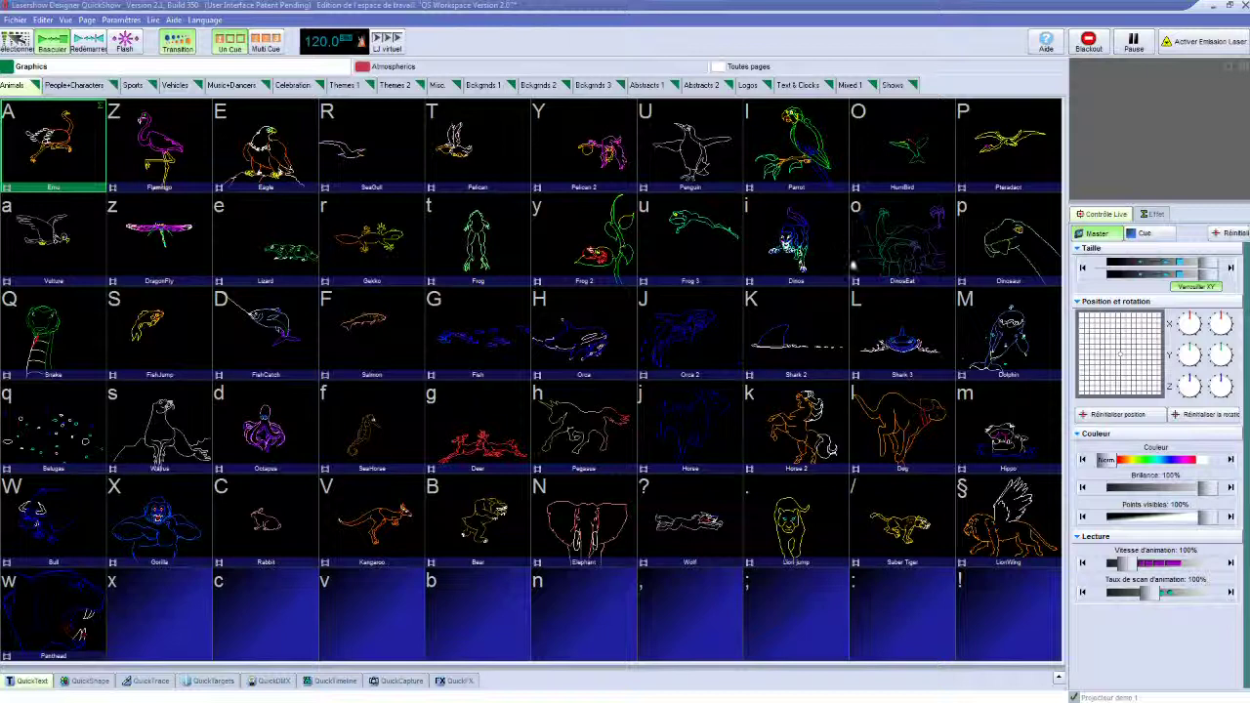
Step: Play the Emu, Flamingo and Eagle cues one after another in single-cue mode
left_click(64, 148)
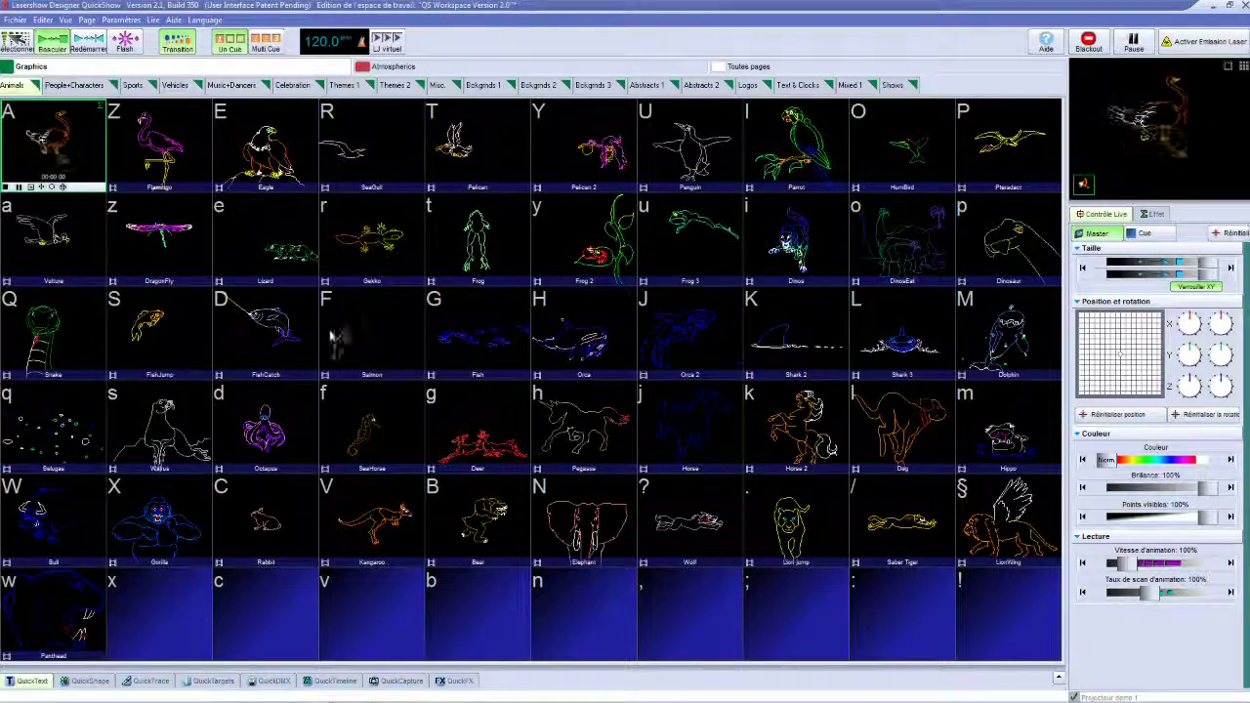
left_click(145, 143)
left_click(230, 108)
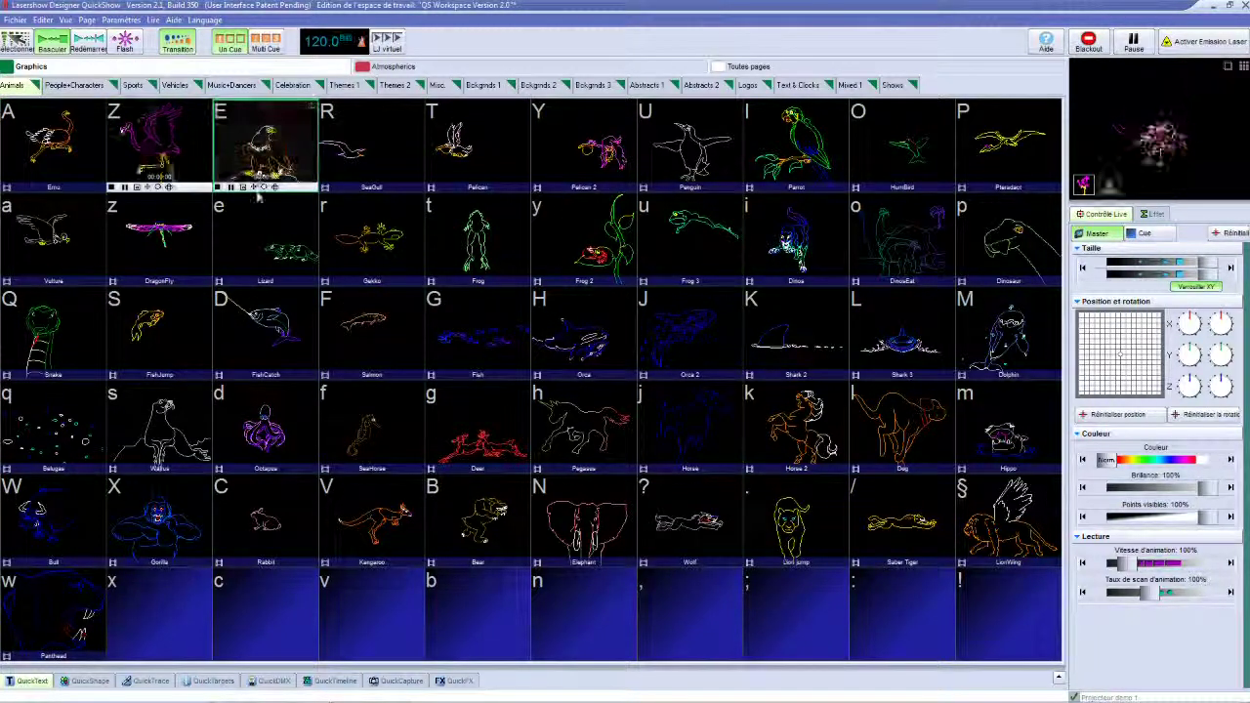
Step: Play the Emu, Flamingo and SeaGull cues together in Multi Cue mode, shrinking the Emu and Flamingo and moving them apart
left_click(264, 44)
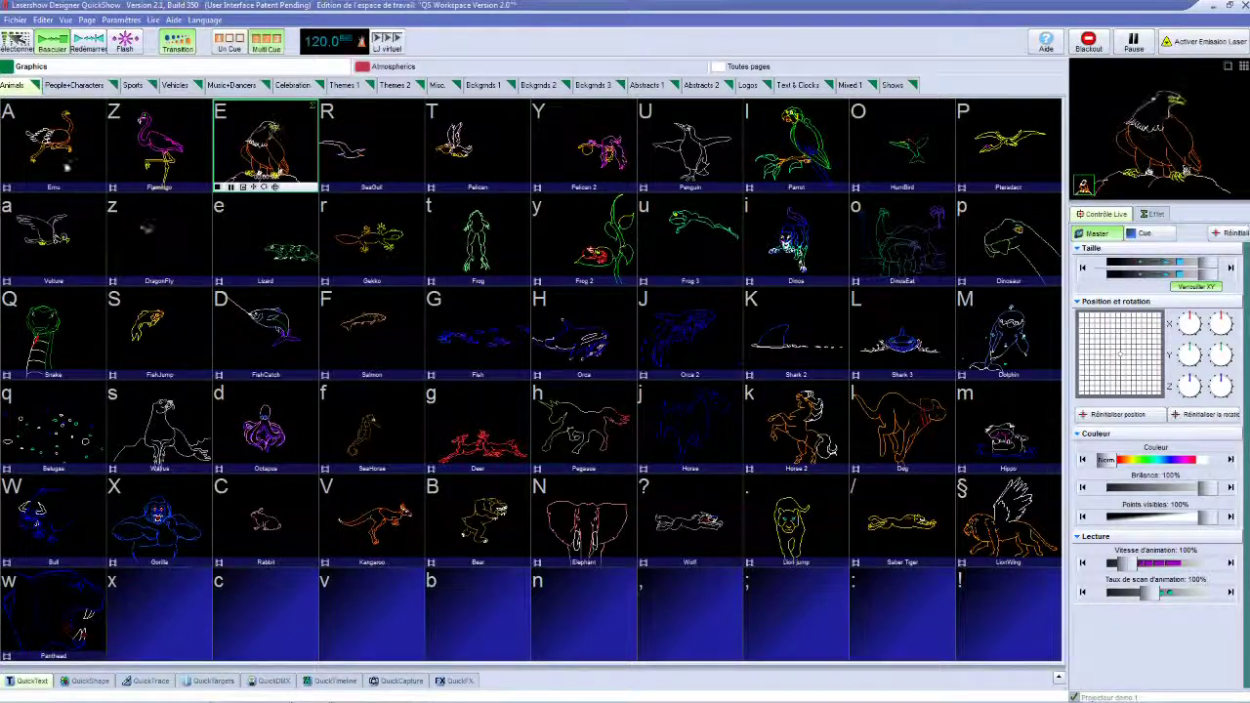
left_click(48, 151)
left_click(156, 145)
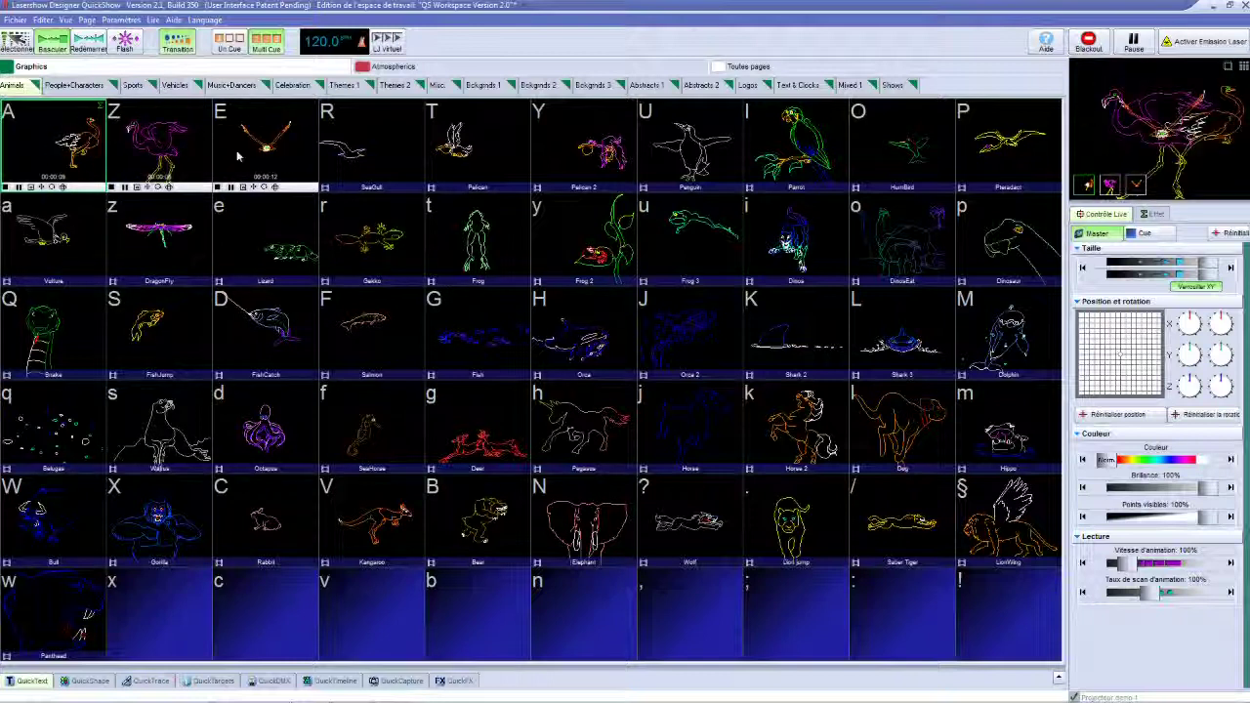
left_click(398, 154)
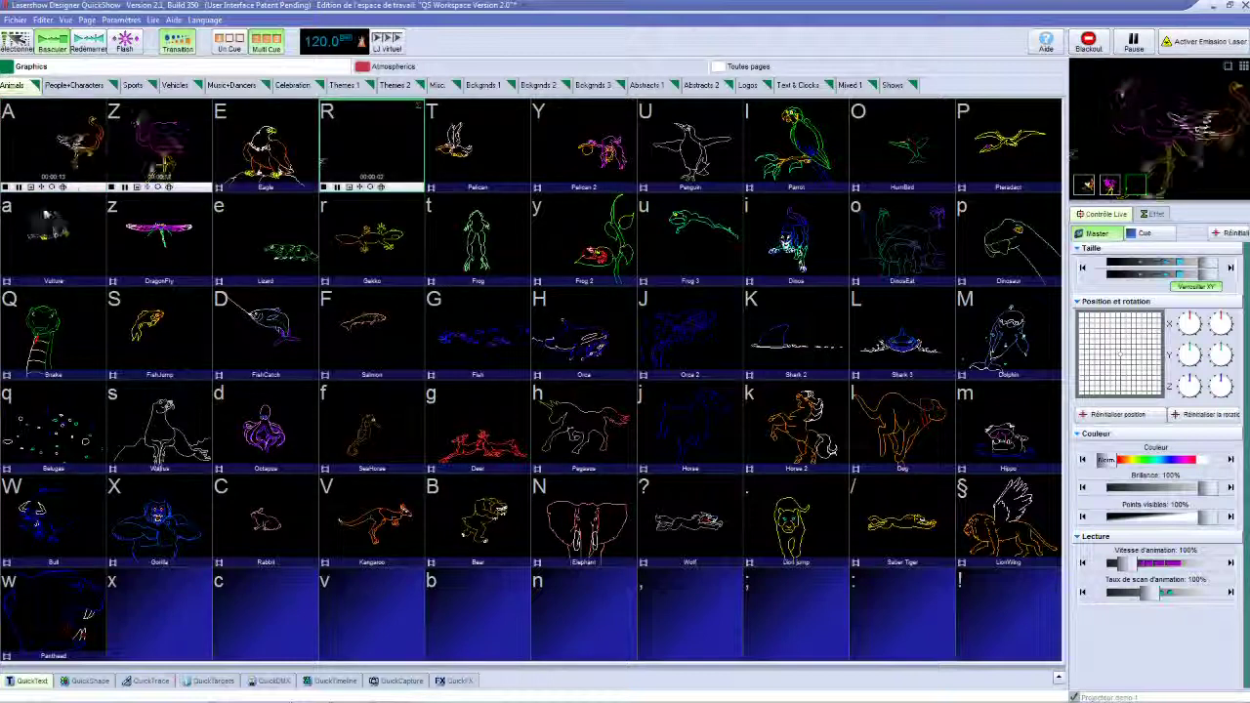
left_click(31, 189)
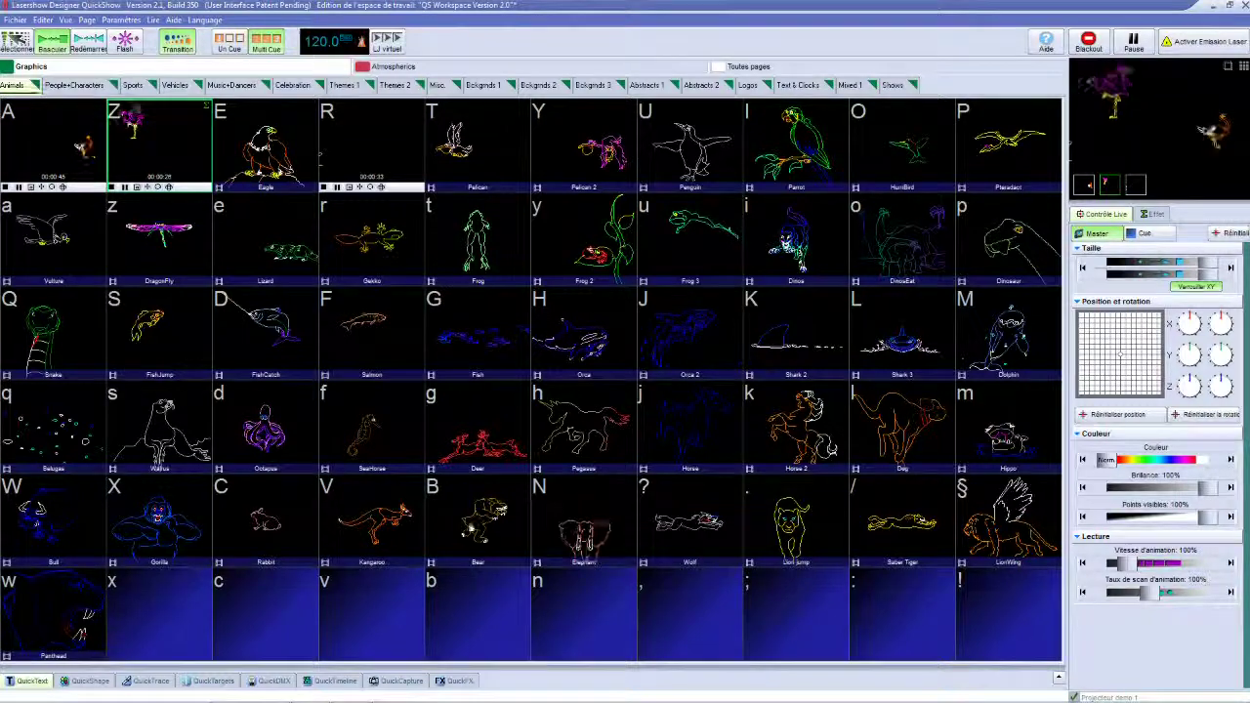
Step: Capture the playing Emu, SeaGull and Flamingo cues with QuickCapture and store the capture in the last cell of the Animals page
left_click(400, 680)
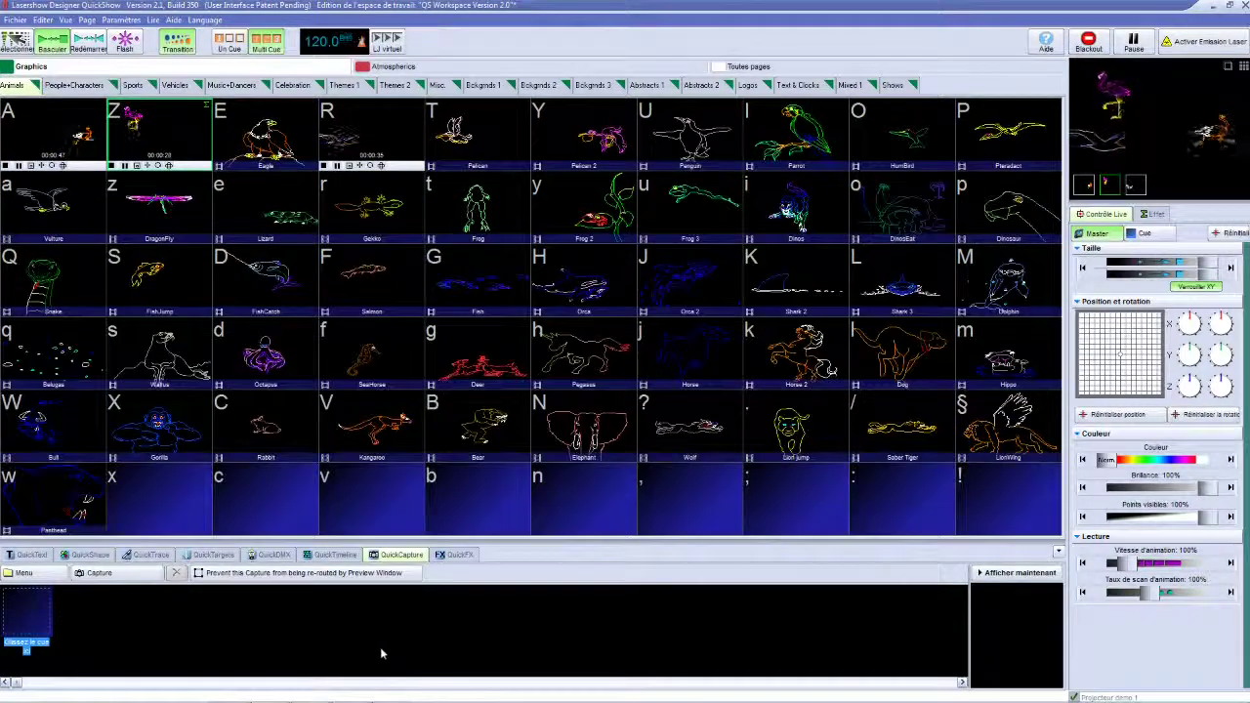
left_click(111, 576)
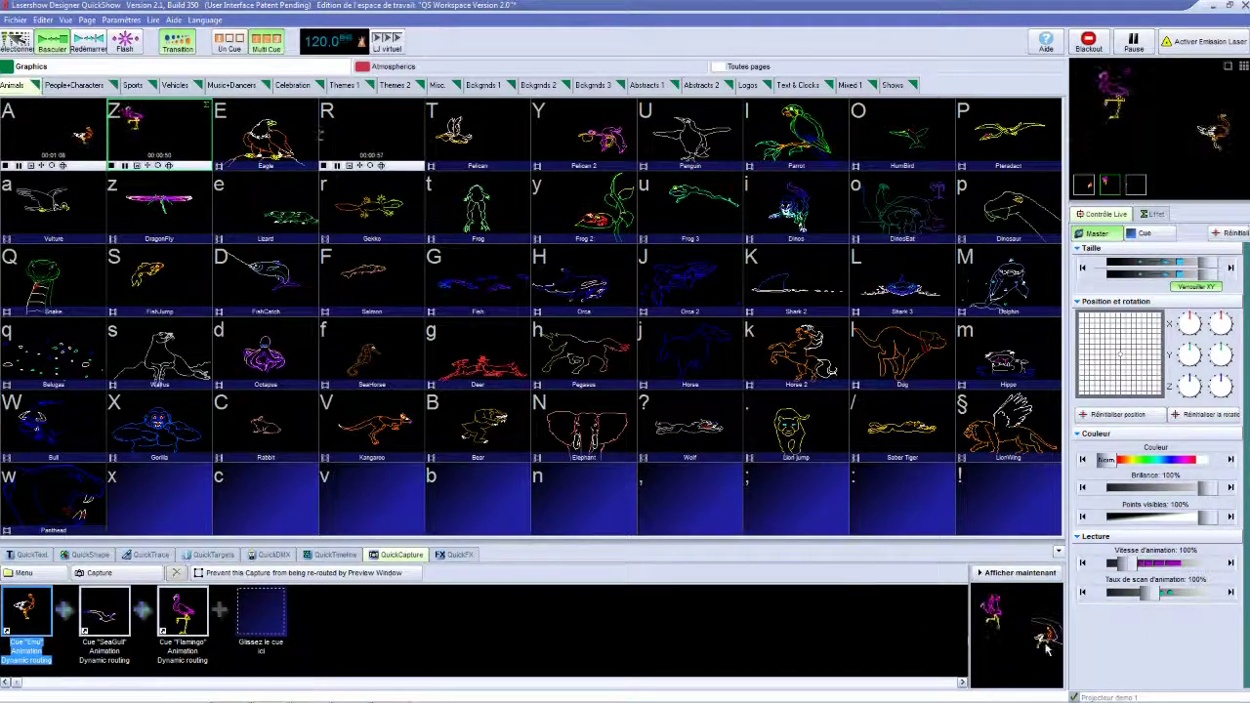
left_click_drag(993, 606, 993, 501)
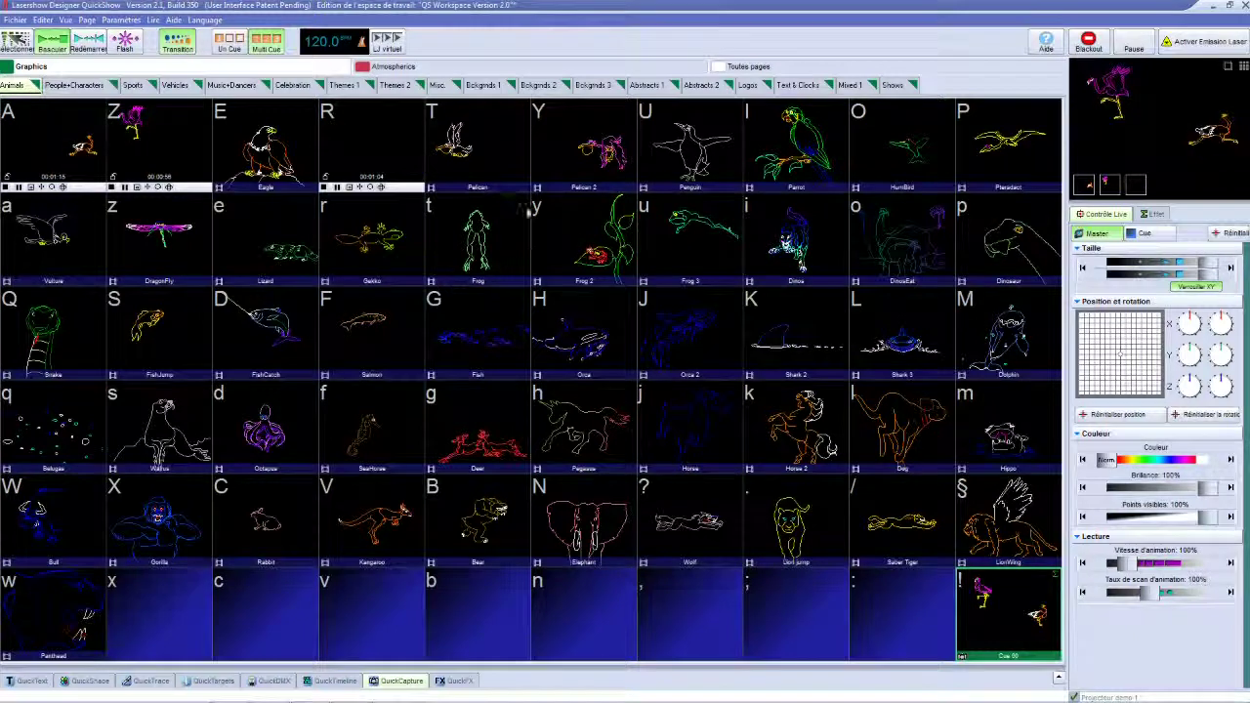
Step: Black out the output, then test the stored capture Cue 60 by playing it and stopping it again
left_click(1102, 50)
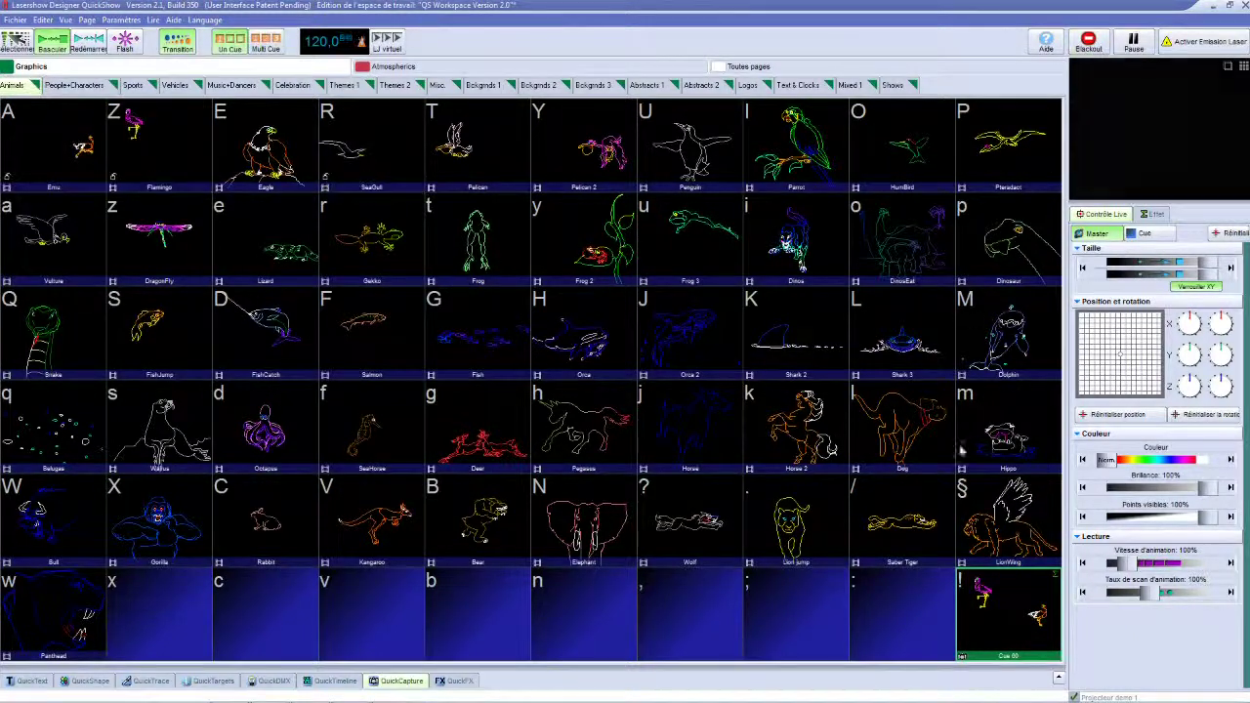
left_click(1008, 637)
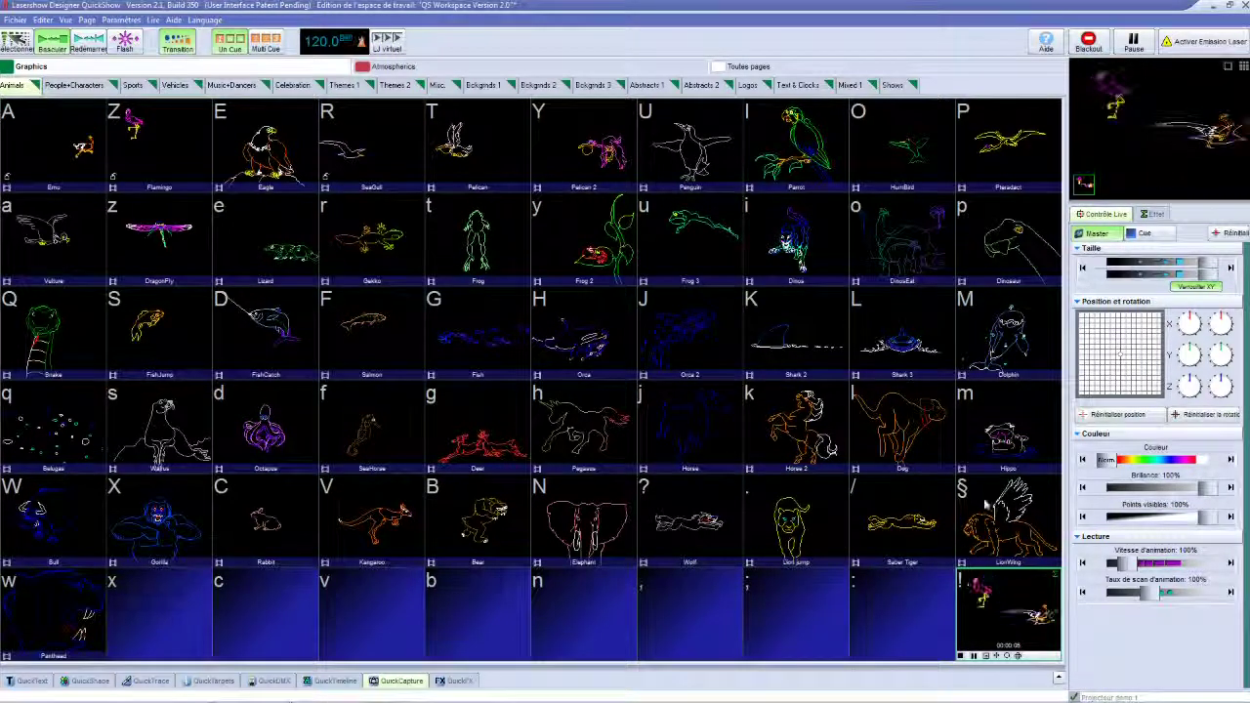
left_click(923, 613)
left_click(986, 610)
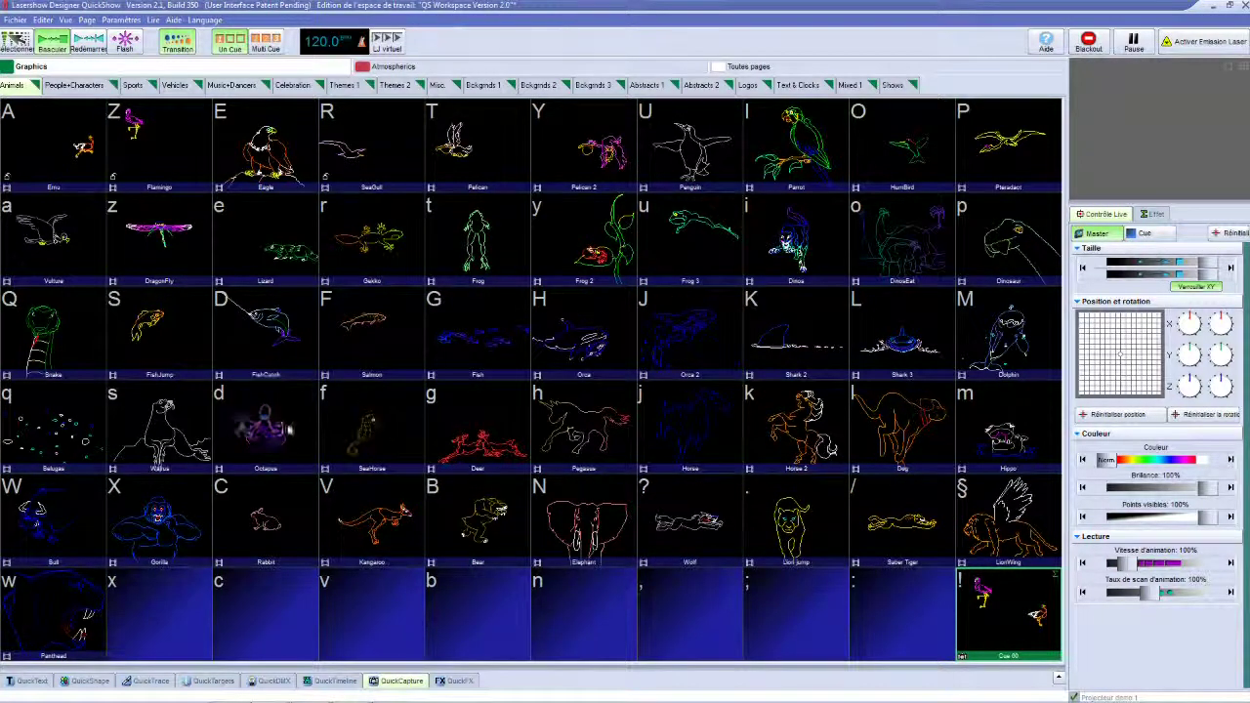
Step: Play Cue 15 from the Atmospherics Sheets page and switch playback to Multi Cue mode
left_click(359, 164)
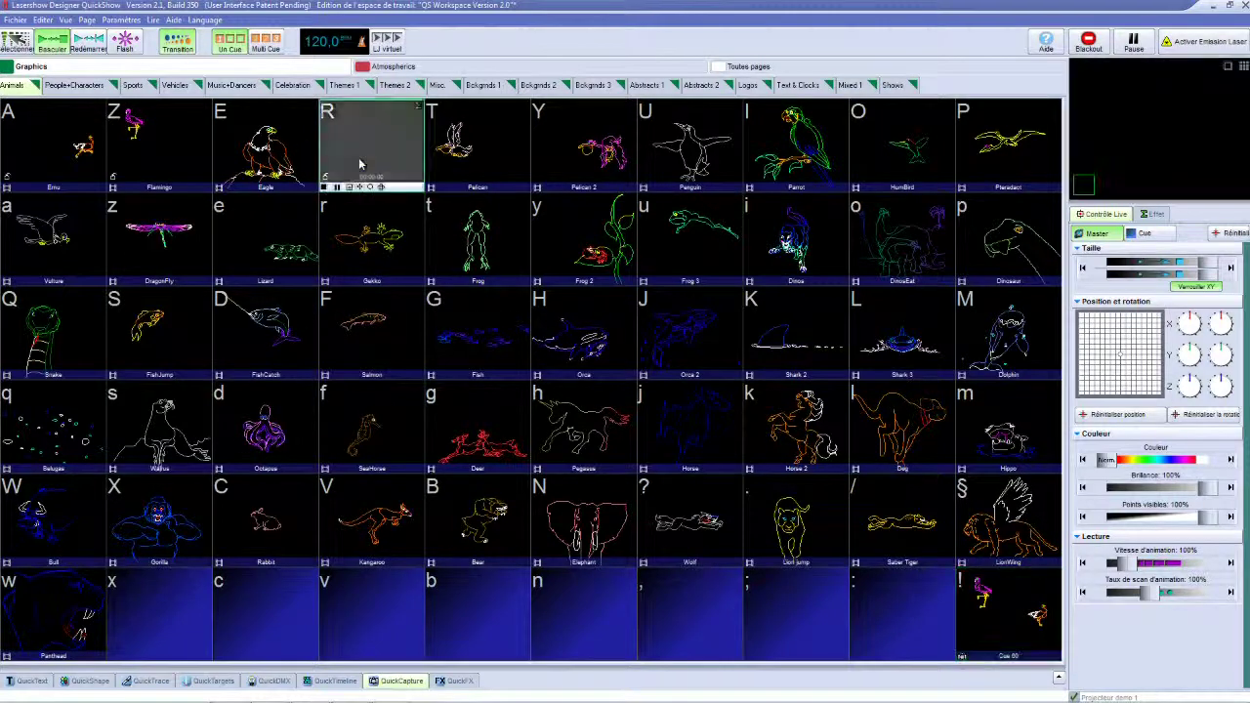
left_click(507, 65)
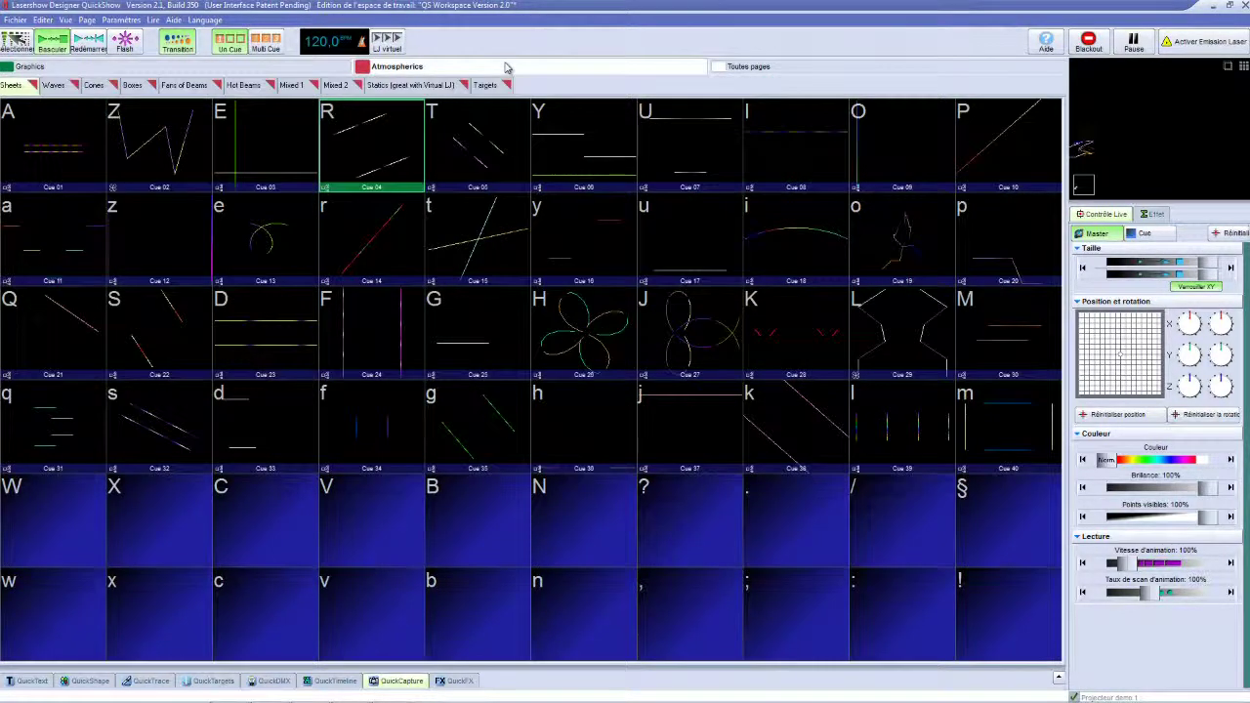
left_click(451, 249)
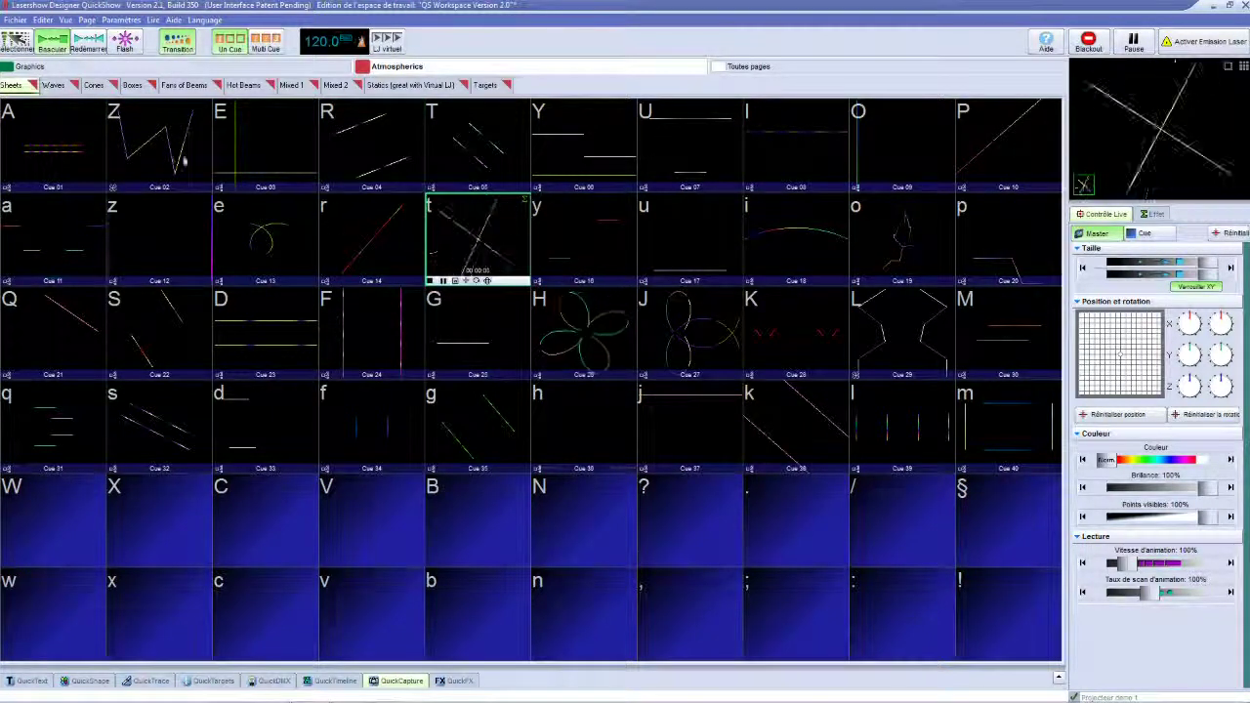
left_click(266, 41)
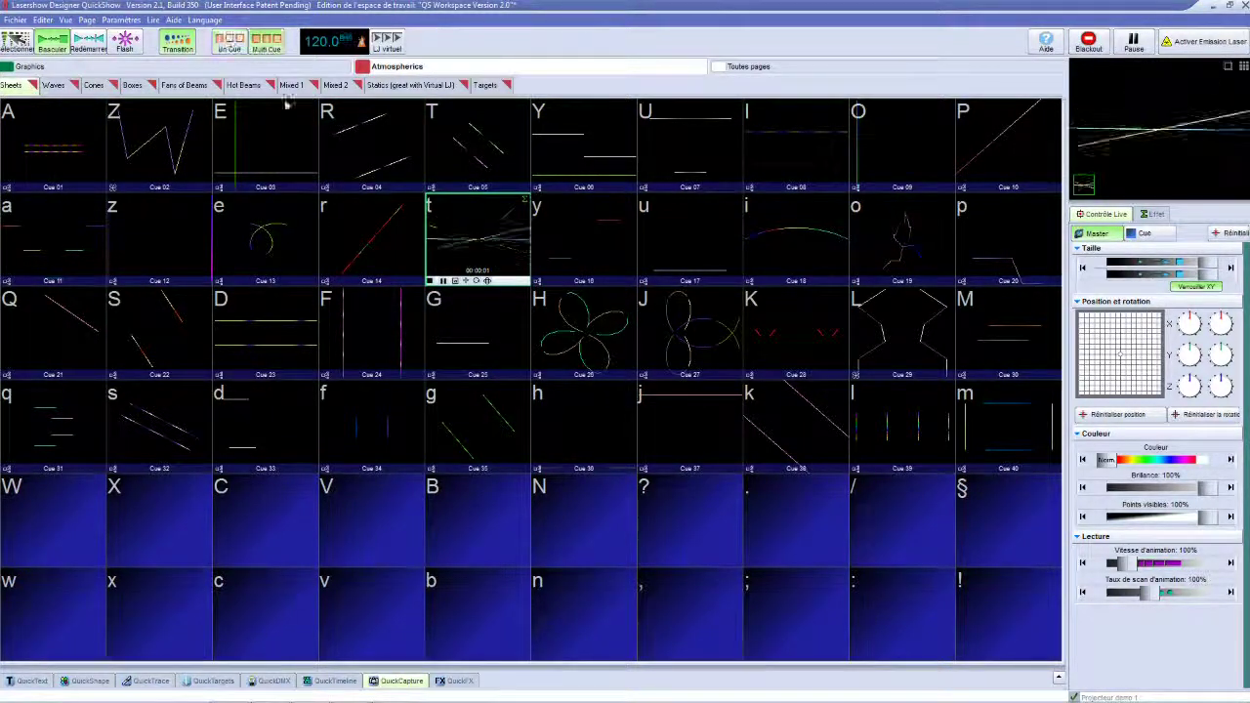
Step: Add the Pelican cue from the Graphics Animals page to the playback, leaving the SeaGull cue stopped
left_click(19, 65)
left_click(374, 158)
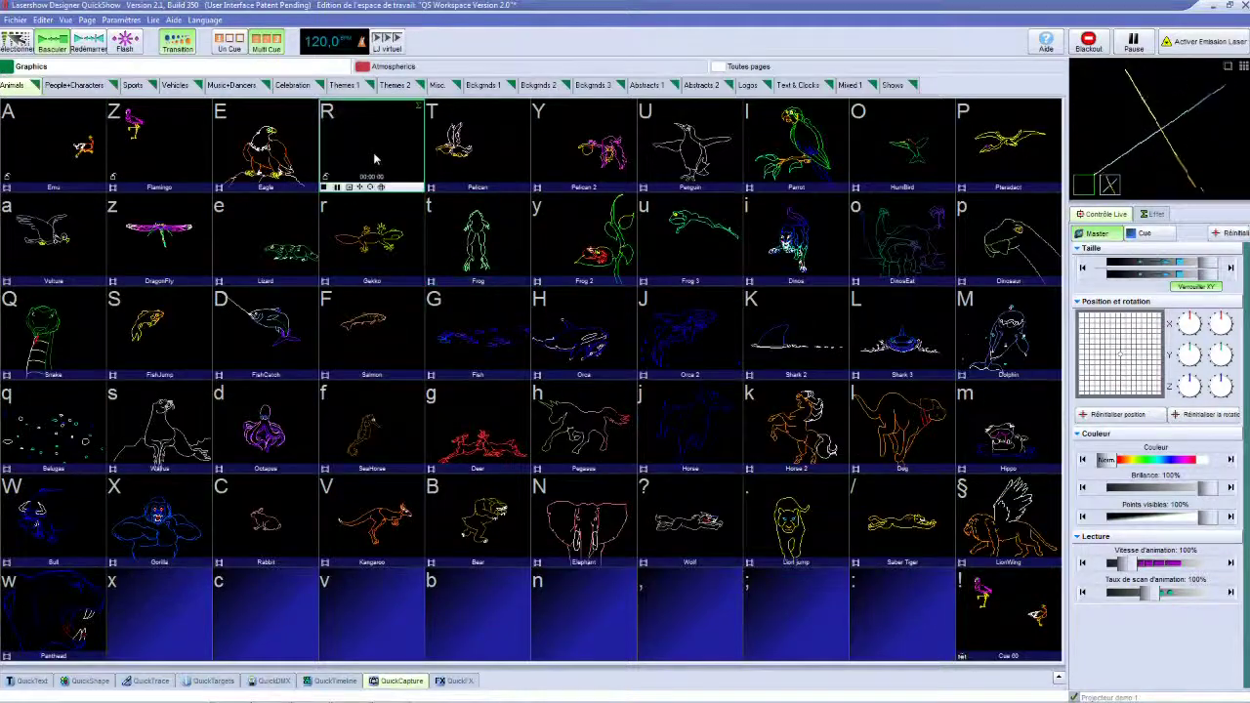
left_click(467, 159)
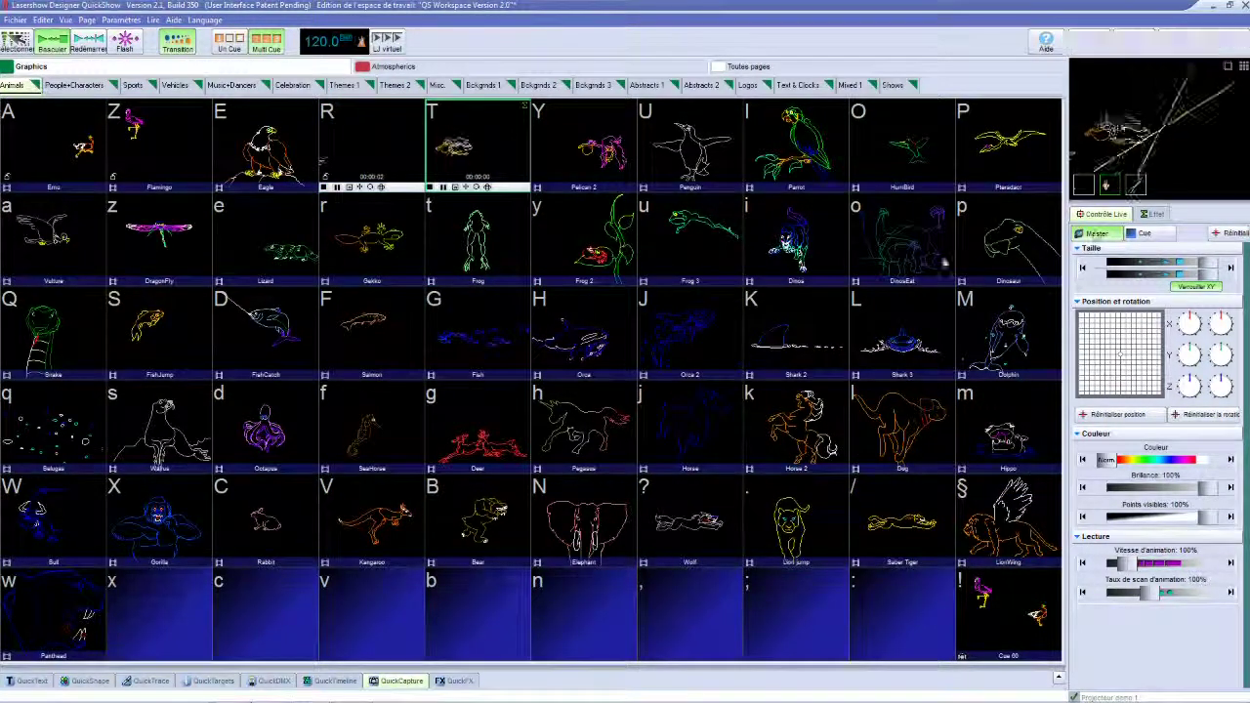
left_click(395, 150)
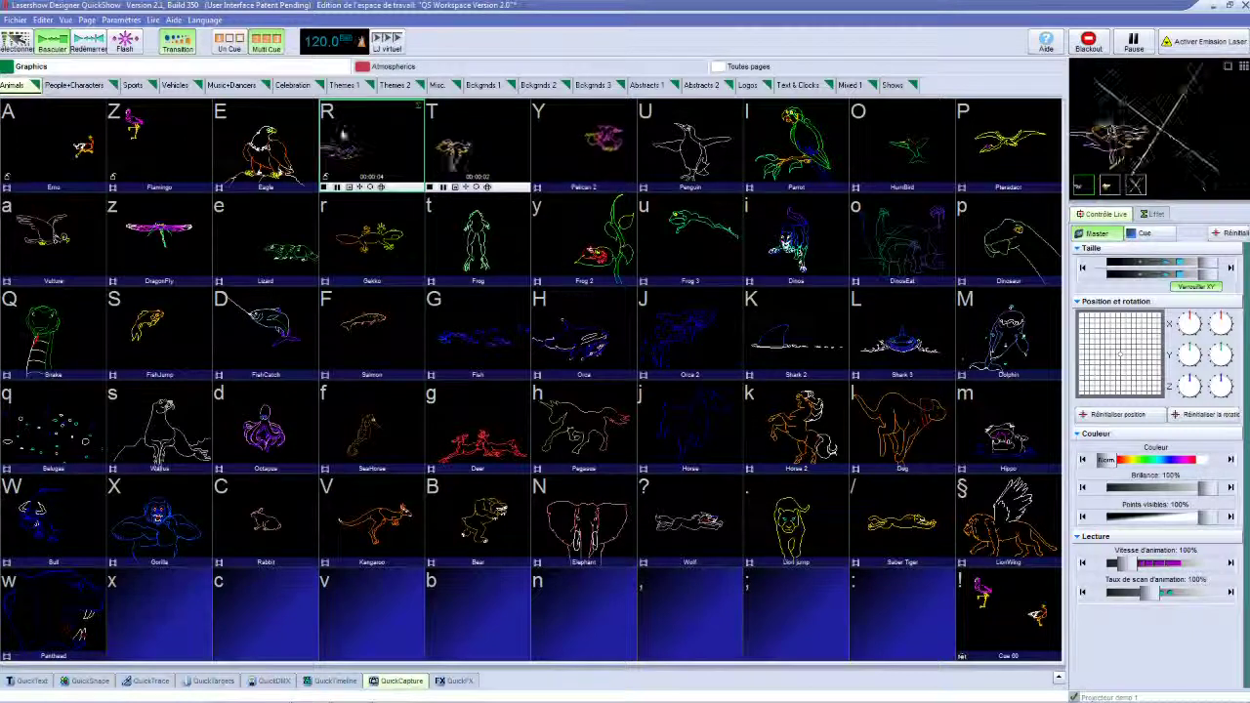
left_click(389, 149)
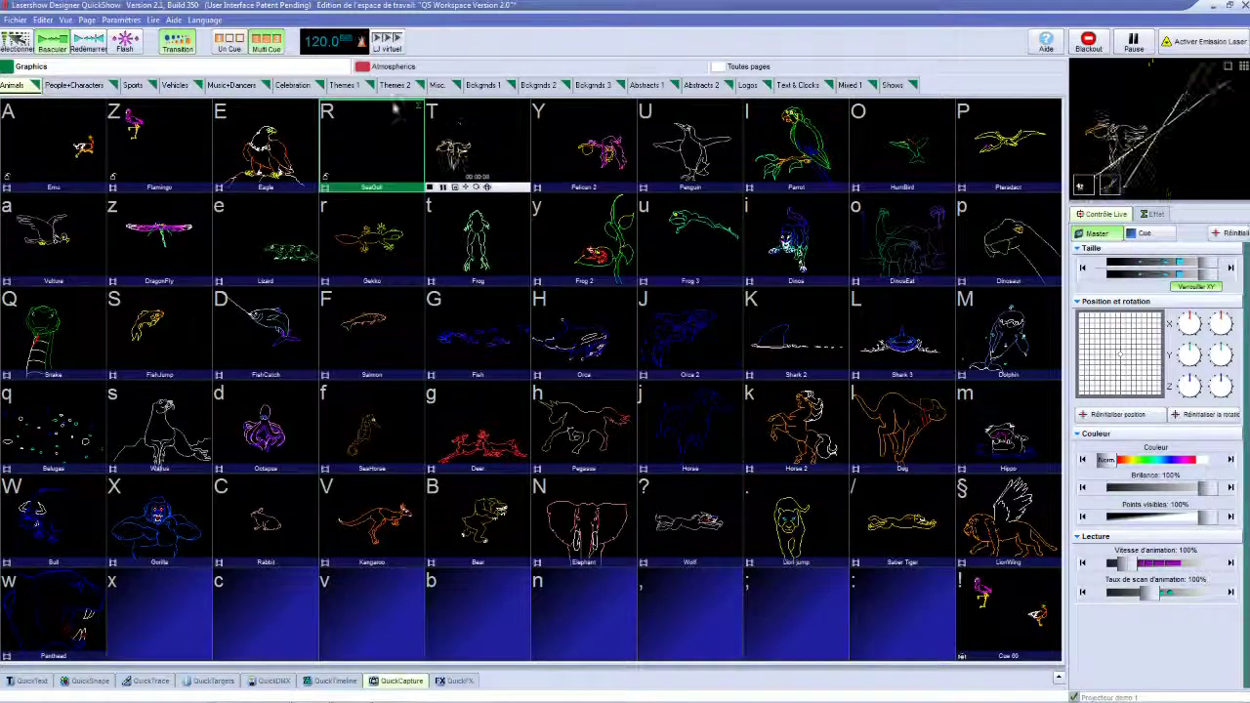
Step: Create a QuickDMX cue with channels 6 and 8 at 255, channel 10 at 125 and channel 14 raised fully, stored and played beside Cue 60
left_click(271, 680)
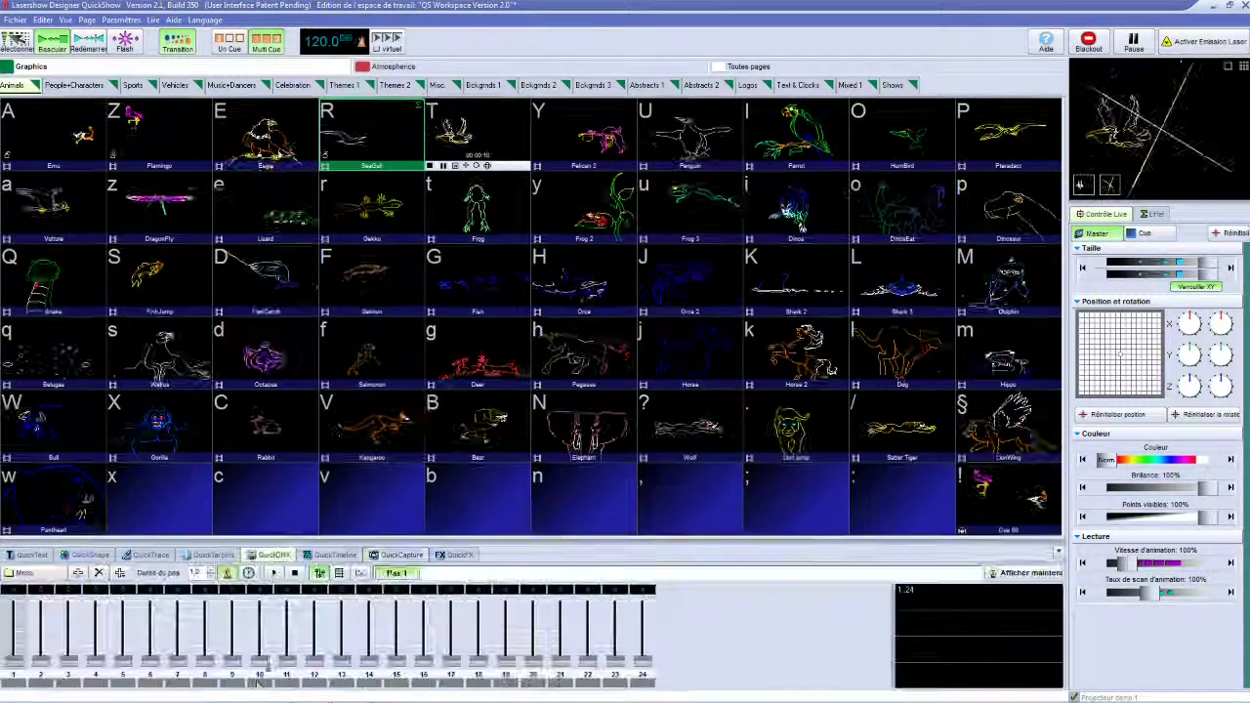
left_click_drag(259, 659, 259, 630)
left_click_drag(204, 661, 204, 598)
left_click_drag(150, 661, 149, 598)
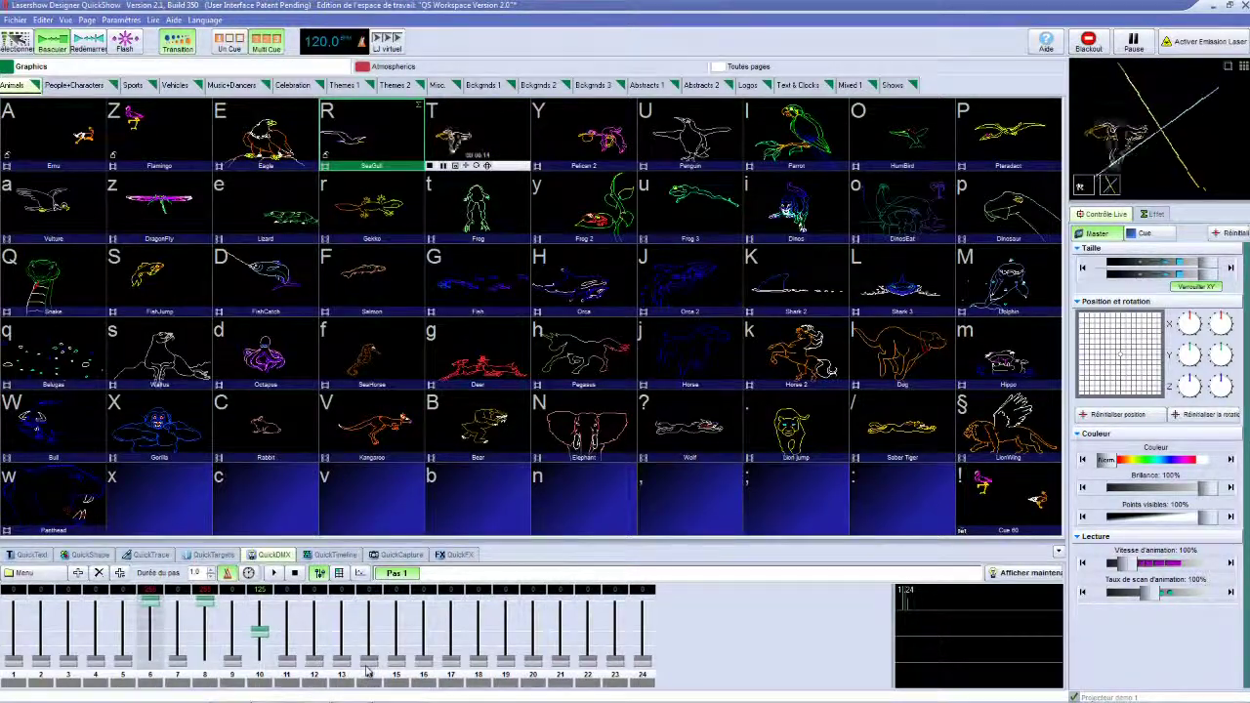
left_click_drag(368, 661, 368, 598)
left_click_drag(972, 615, 903, 625)
left_click(904, 624)
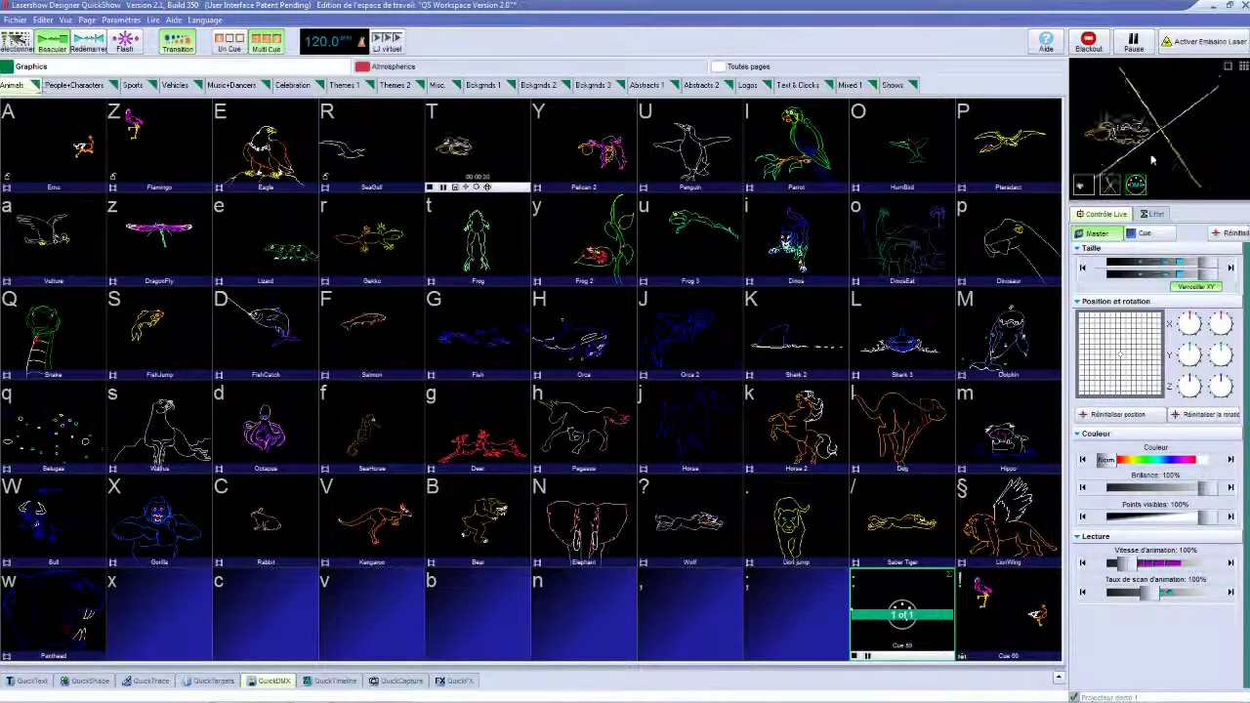
Step: Start a new QuickCapture and store the playing Pelican, Cue 15 and DMX Cue 59 as a capture in the empty cell before Cue 59
left_click(395, 680)
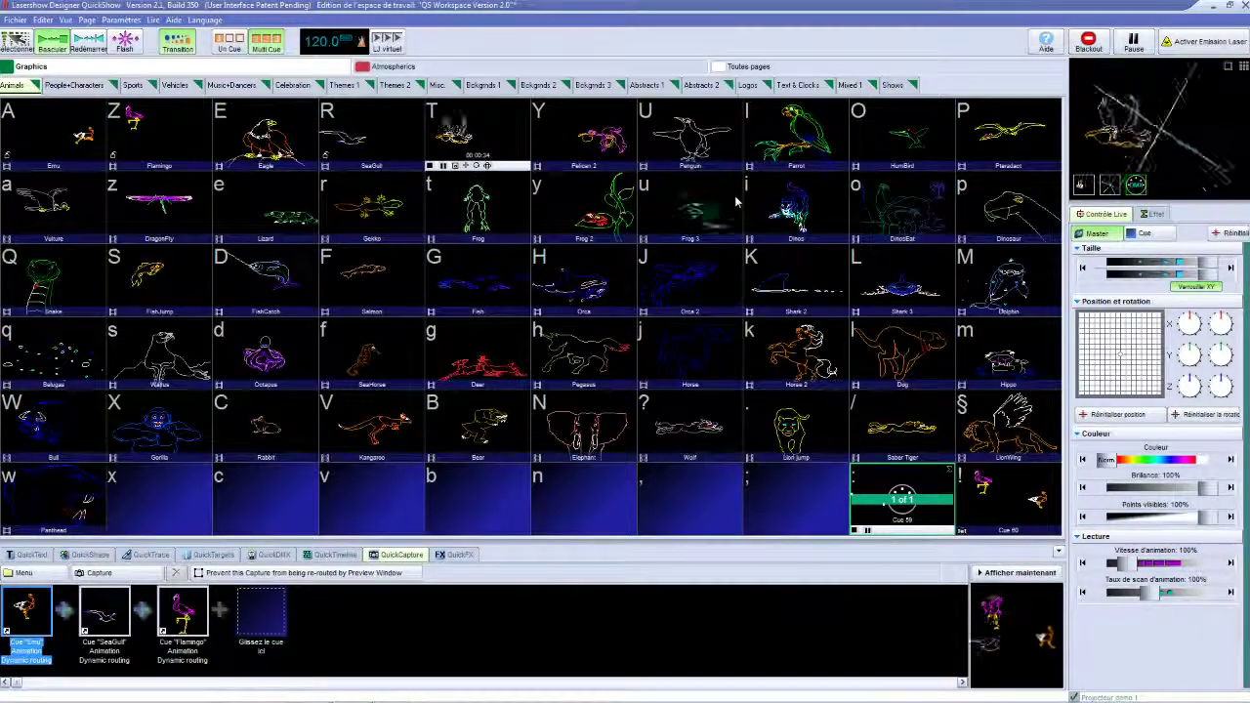
left_click(22, 572)
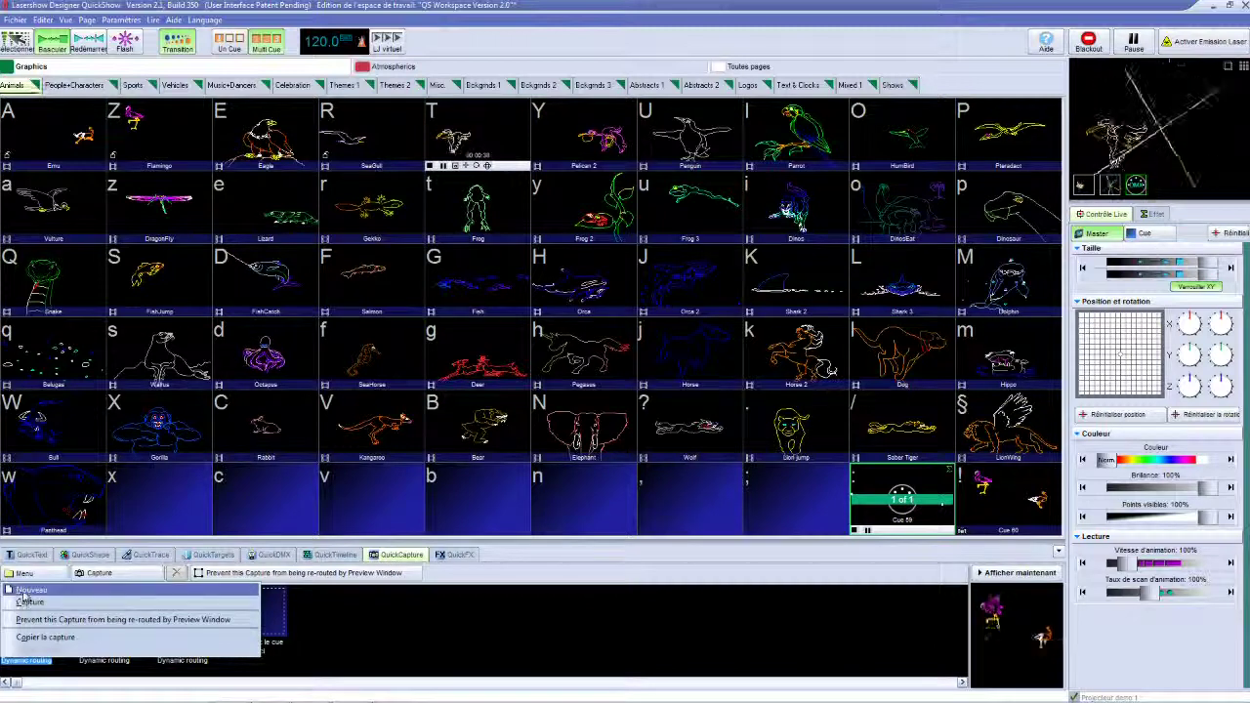
left_click(28, 591)
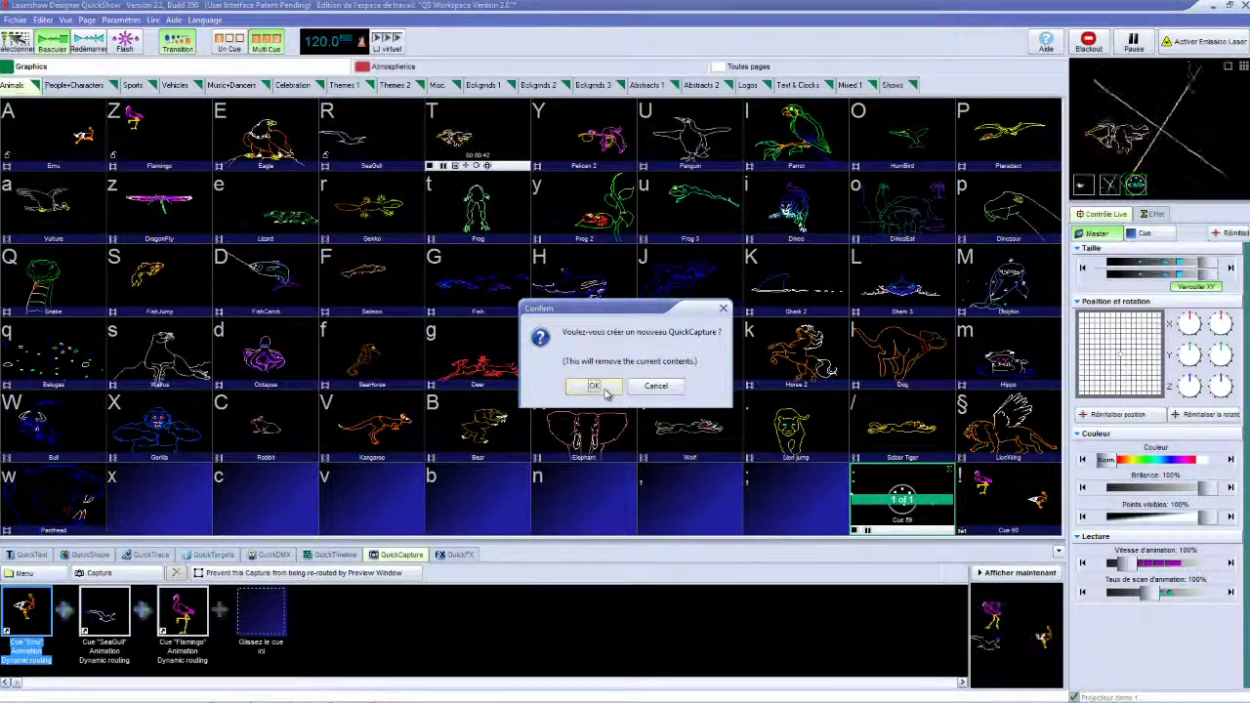
left_click(604, 389)
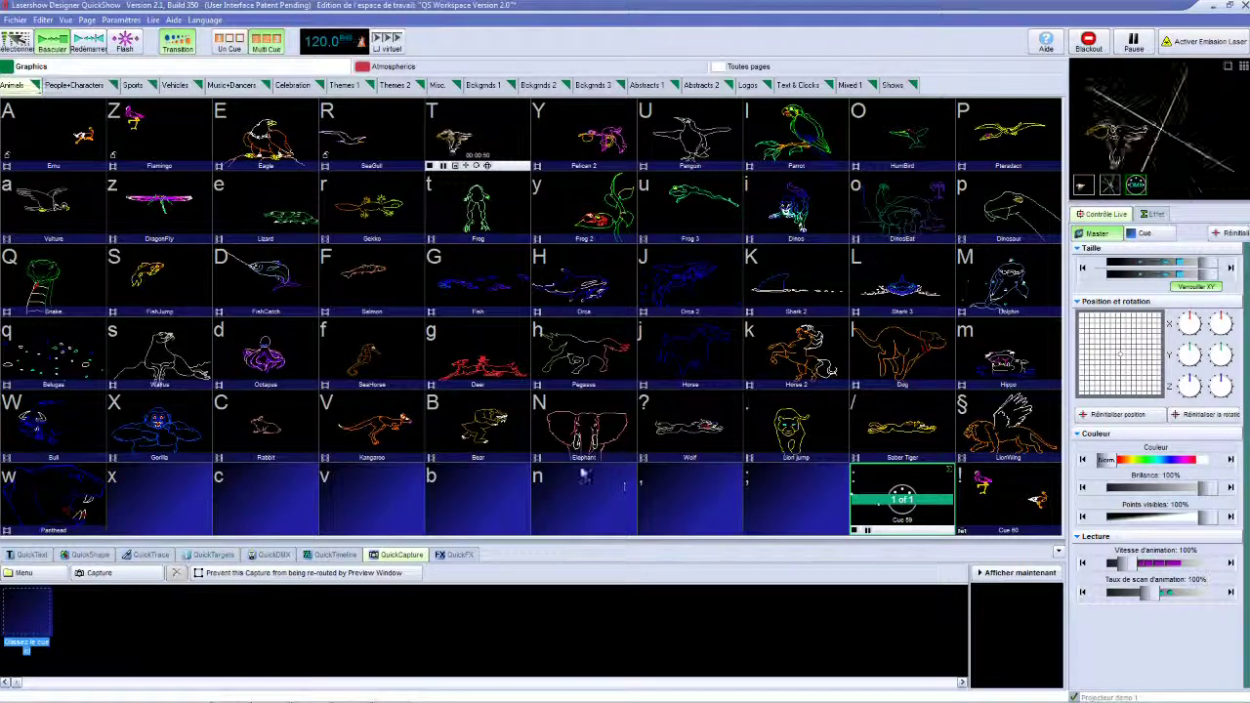
left_click(140, 576)
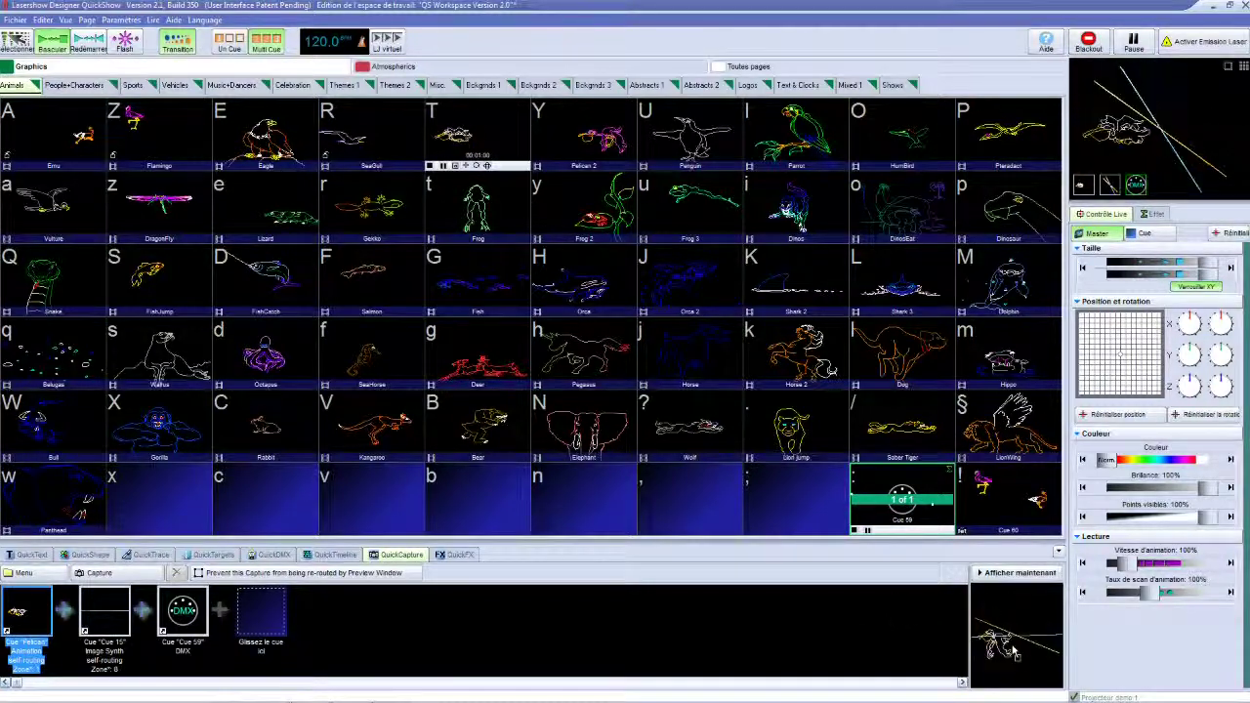
left_click_drag(1016, 654, 796, 615)
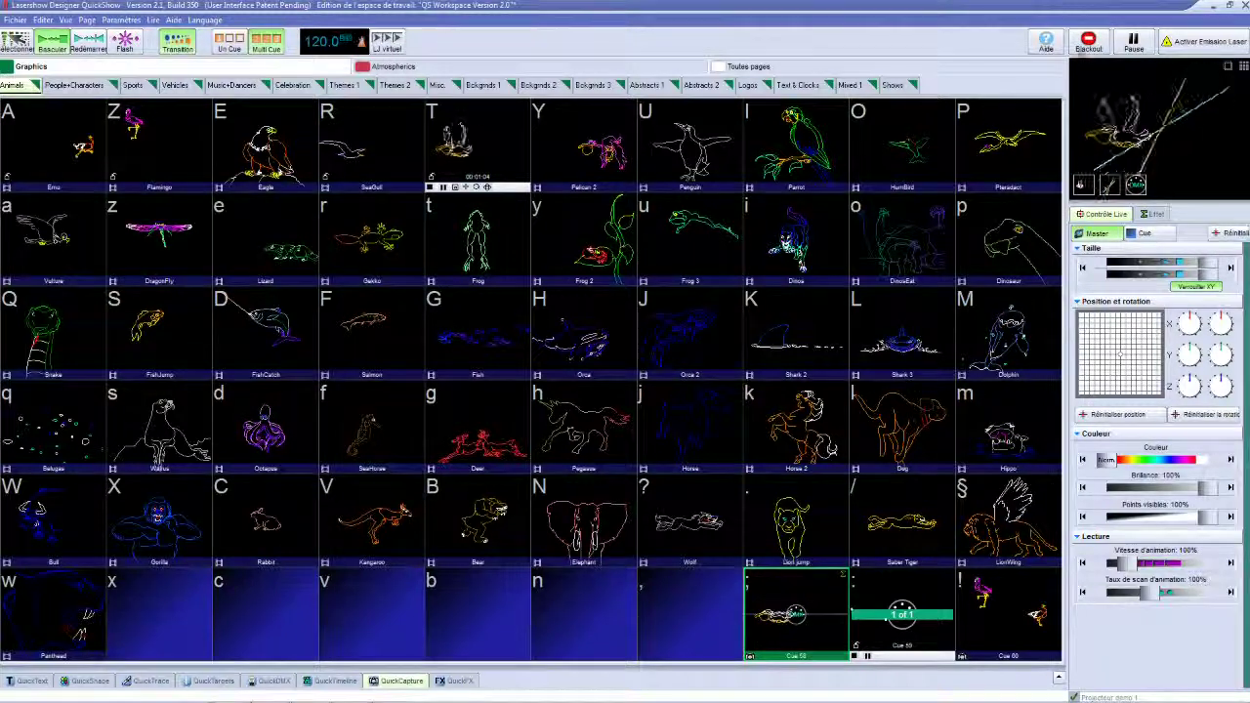
Step: Stop all playing cues and play the new capture Cue 58 on its own
key("Escape")
left_click(818, 634)
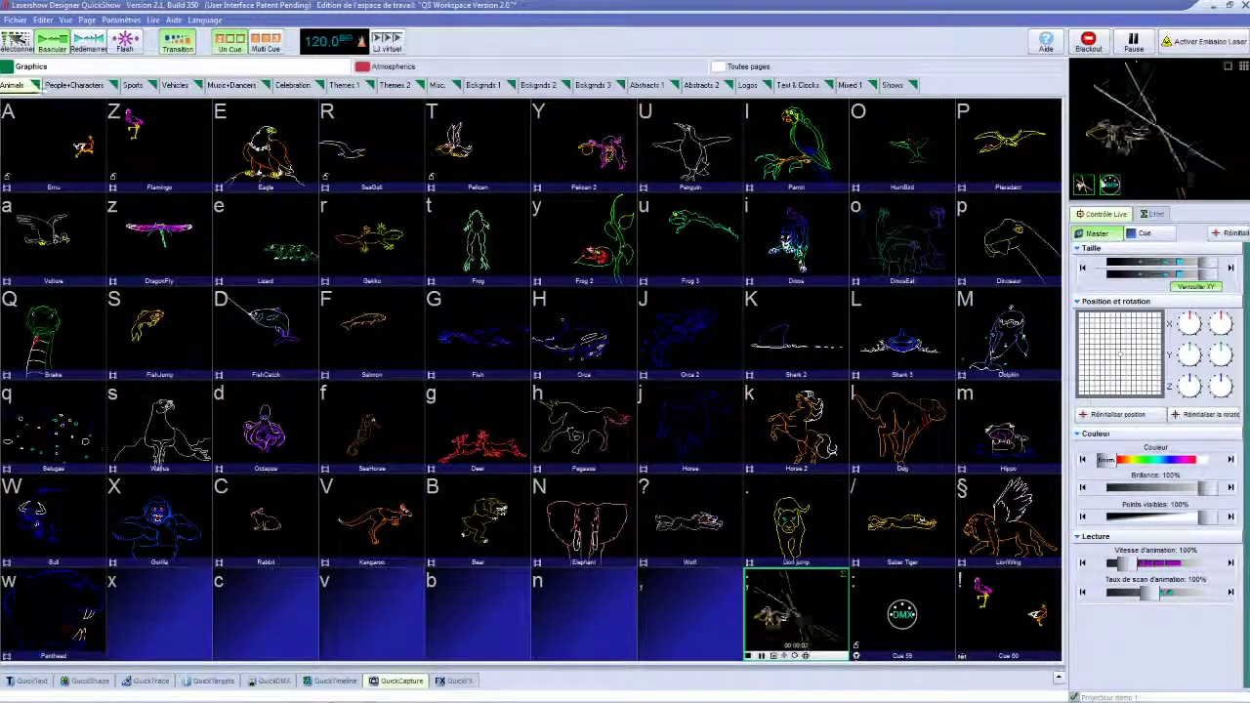
left_click(705, 633)
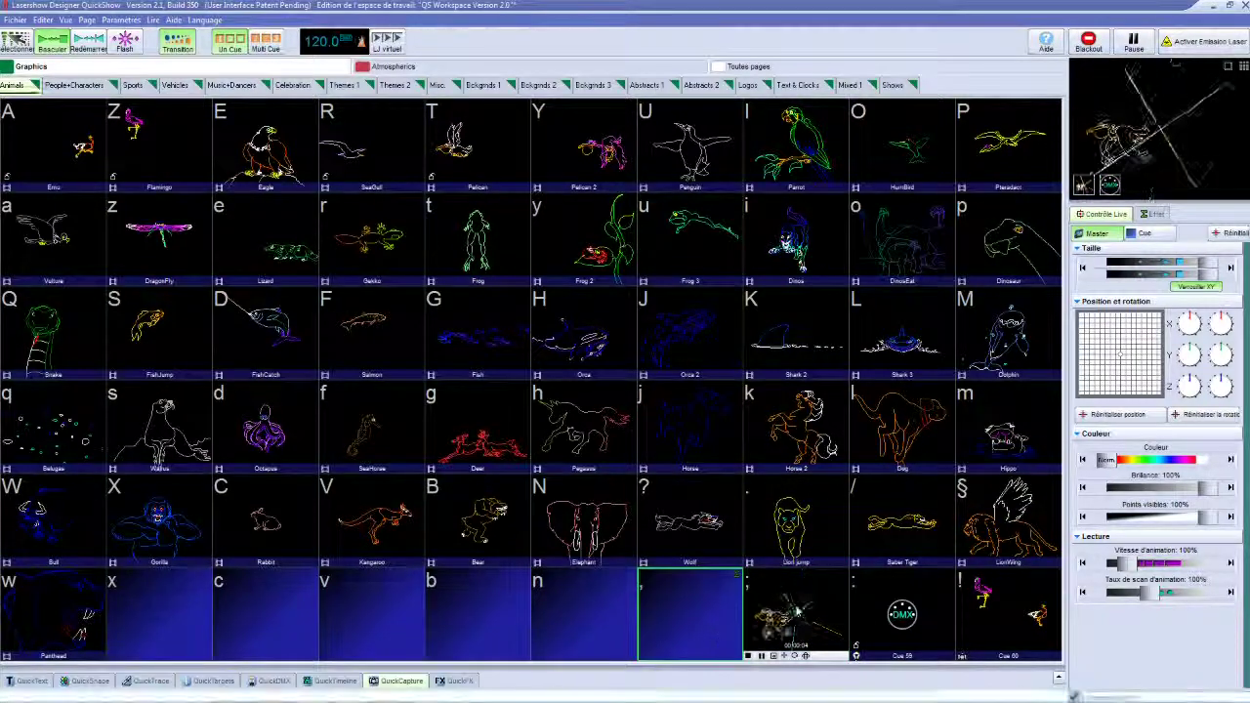
Step: Reopen the QuickCapture contents and check in the Pelican cue's properties which cues use it
left_click(330, 676)
left_click(374, 557)
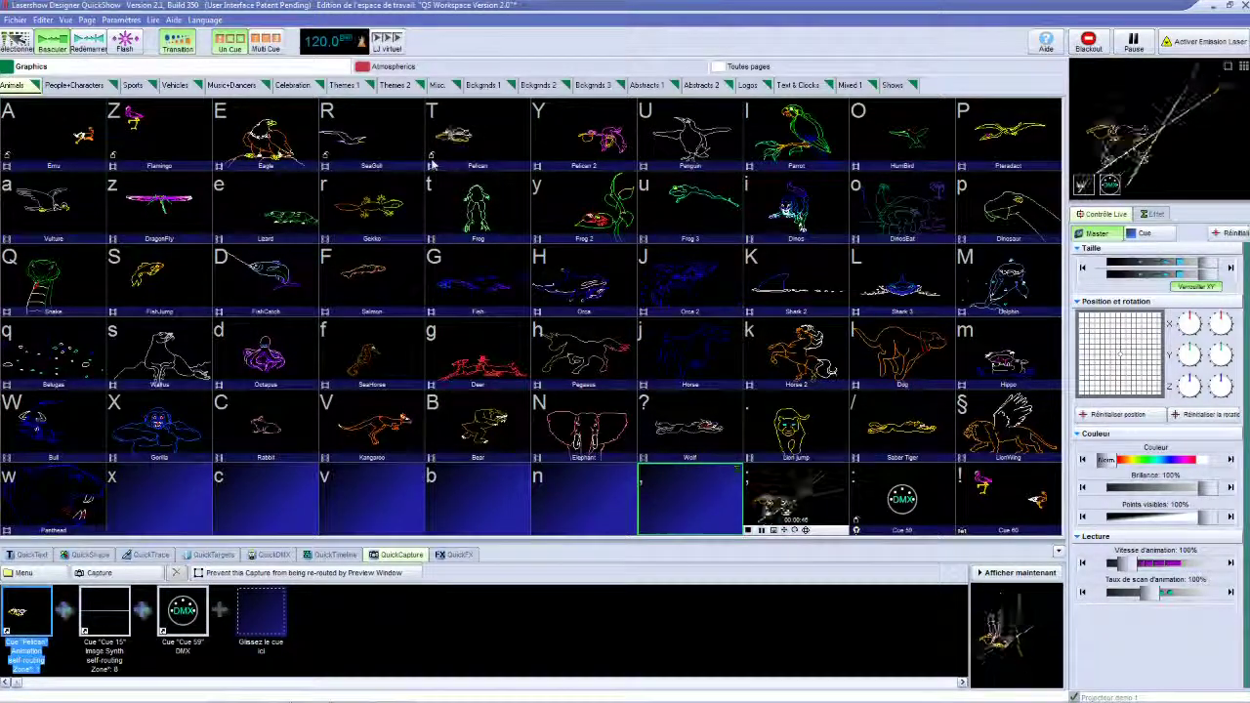
right_click(470, 129)
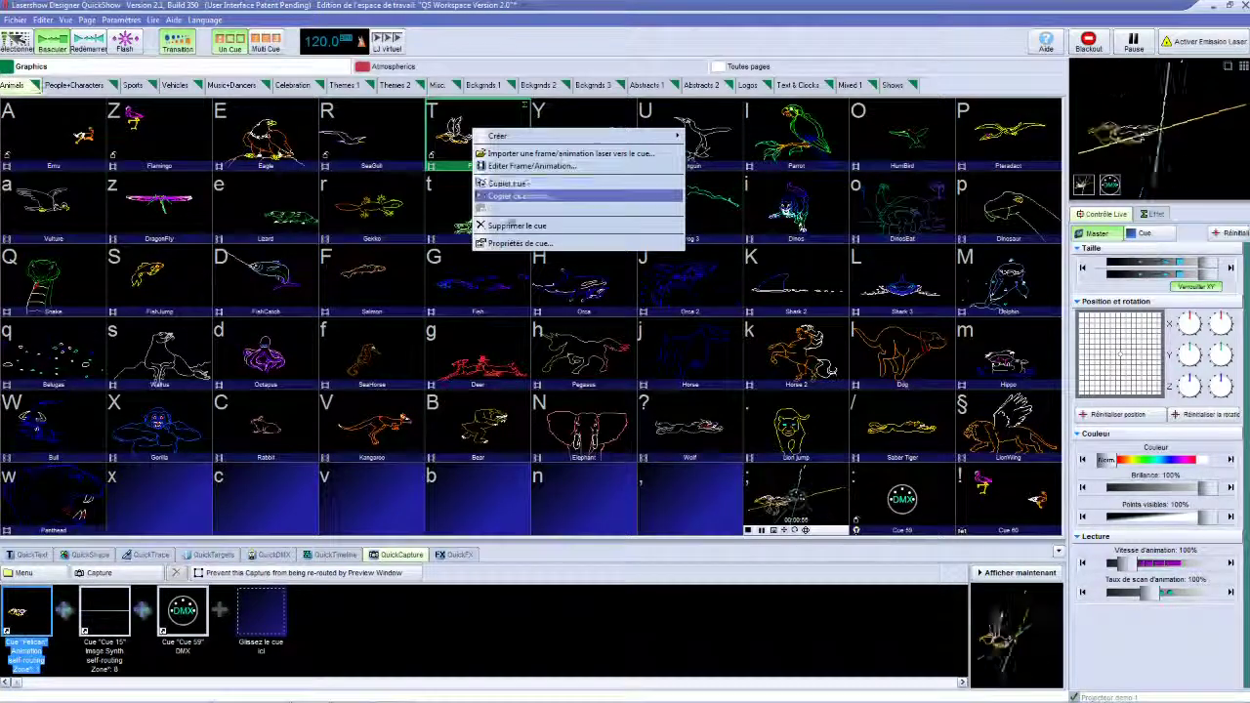
left_click(519, 243)
left_click(605, 237)
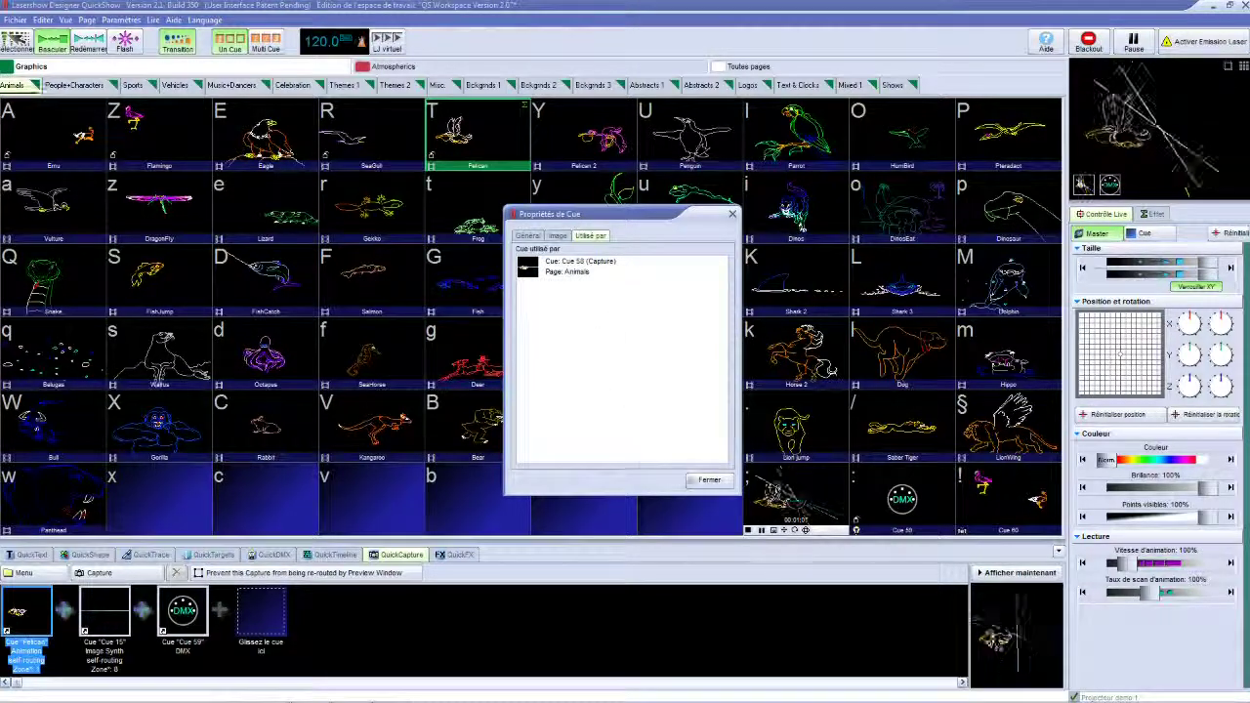
left_click(704, 480)
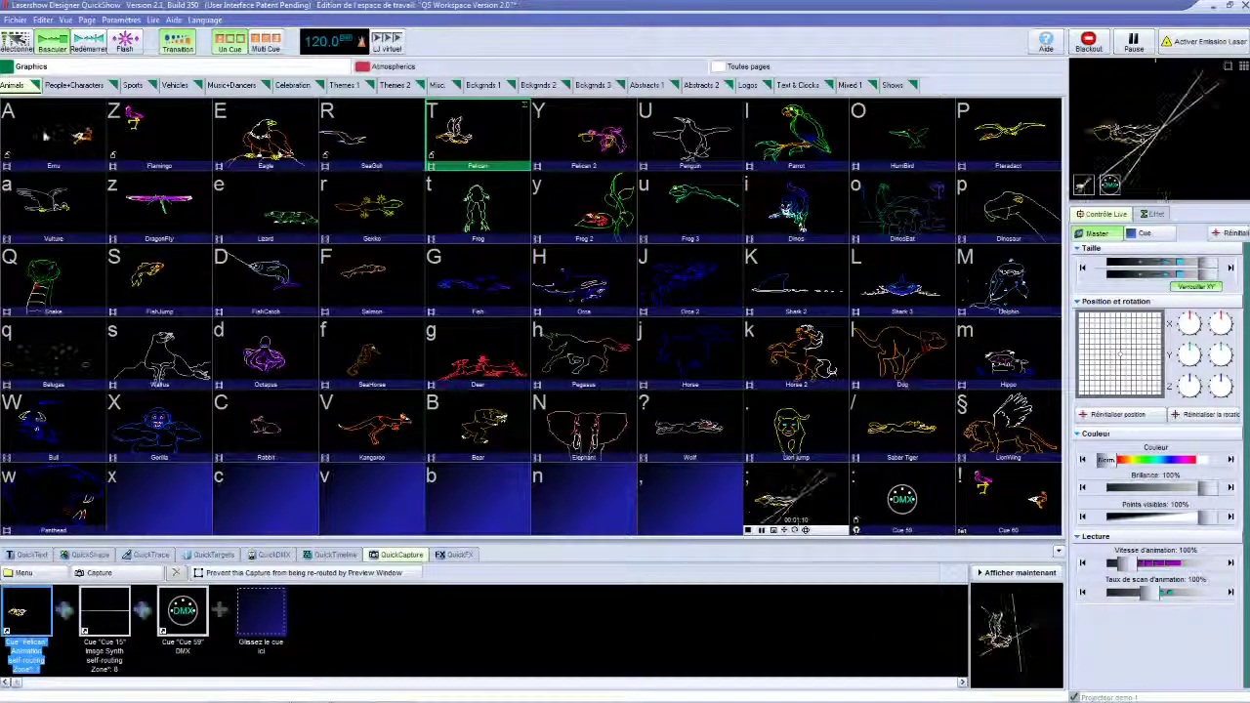
Step: Replace the Pelican cue's artwork with a freehand drawing of the word "Coucou" and play the edited cue
left_click(463, 132)
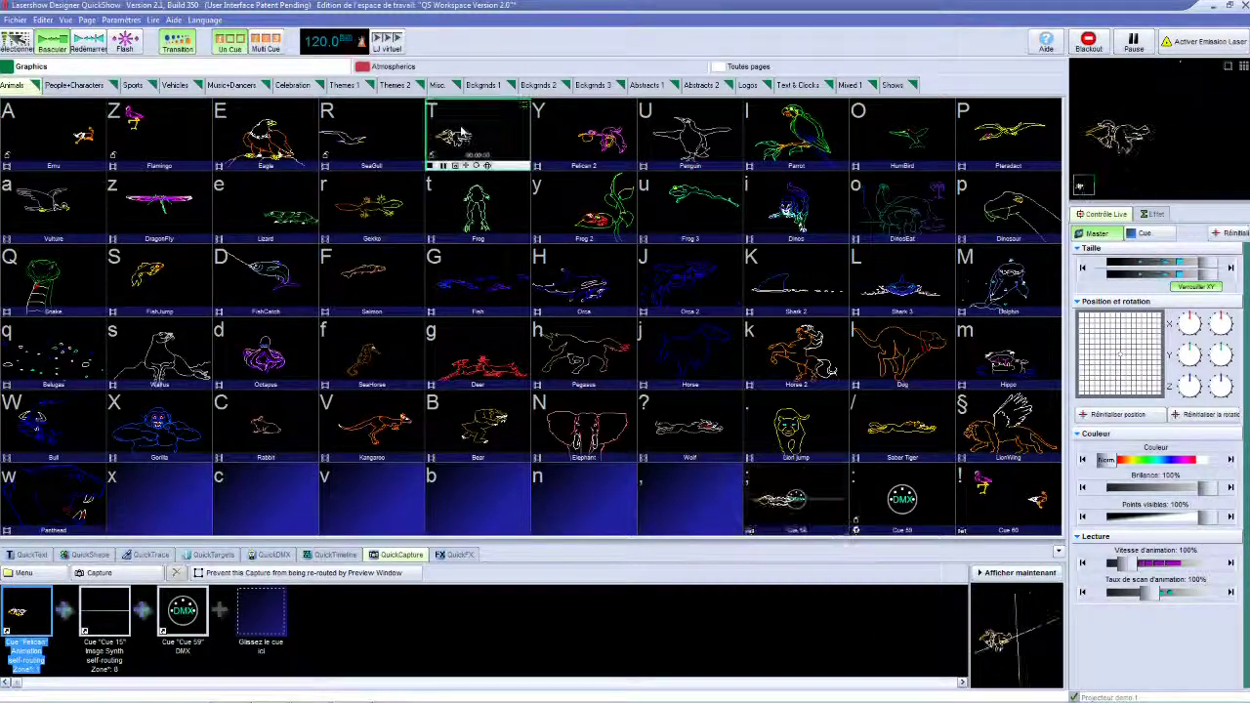
right_click(468, 137)
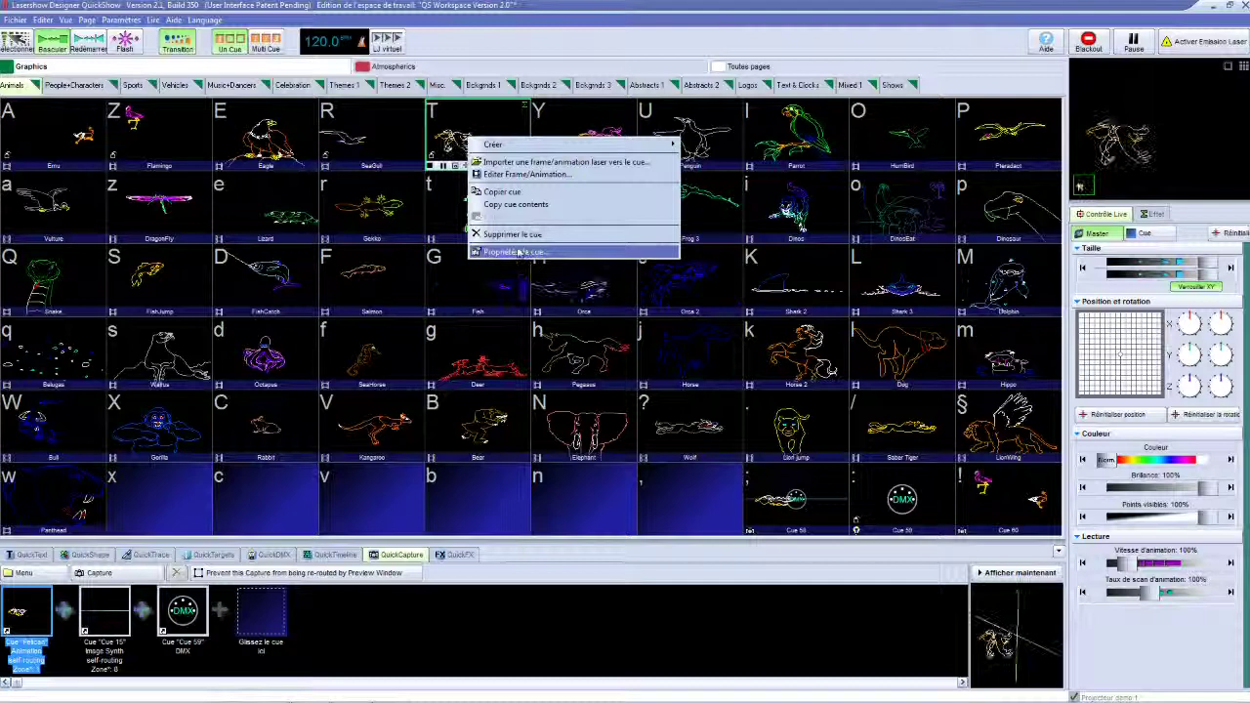
left_click(517, 174)
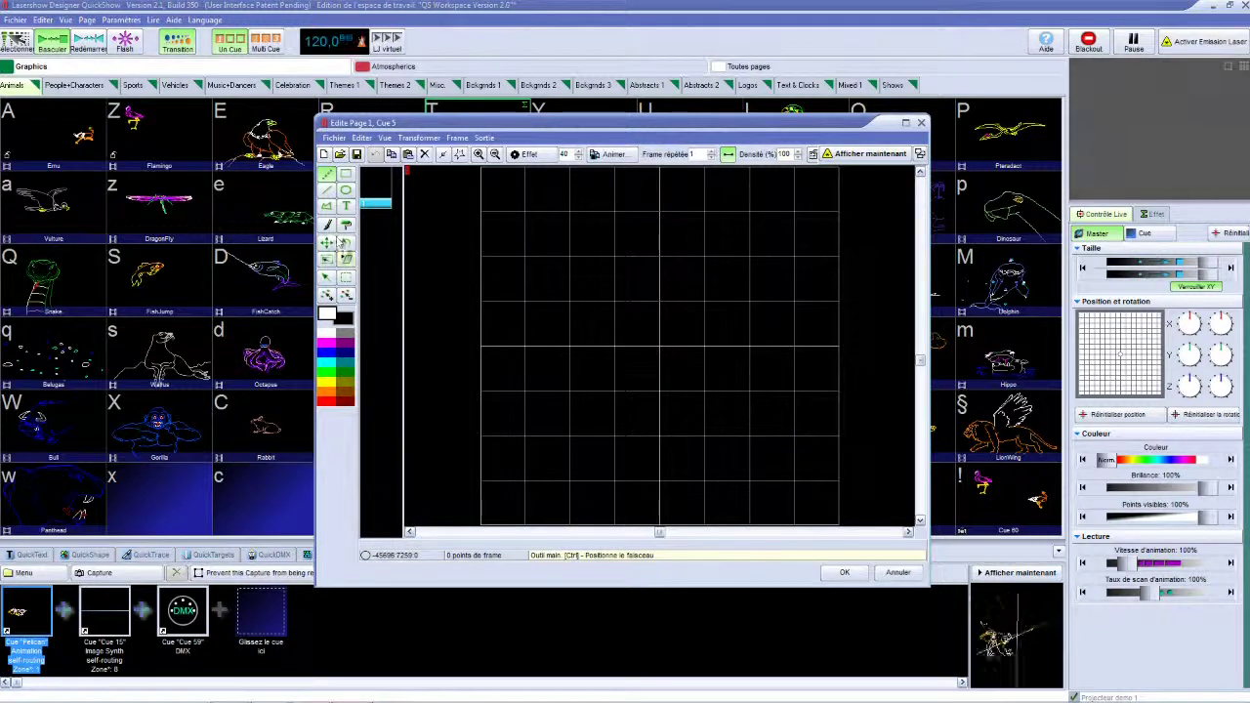
left_click(327, 224)
mouse_move(535, 248)
left_mouse_down()
mouse_move(538, 315)
mouse_move(616, 279)
mouse_move(651, 307)
left_mouse_up()
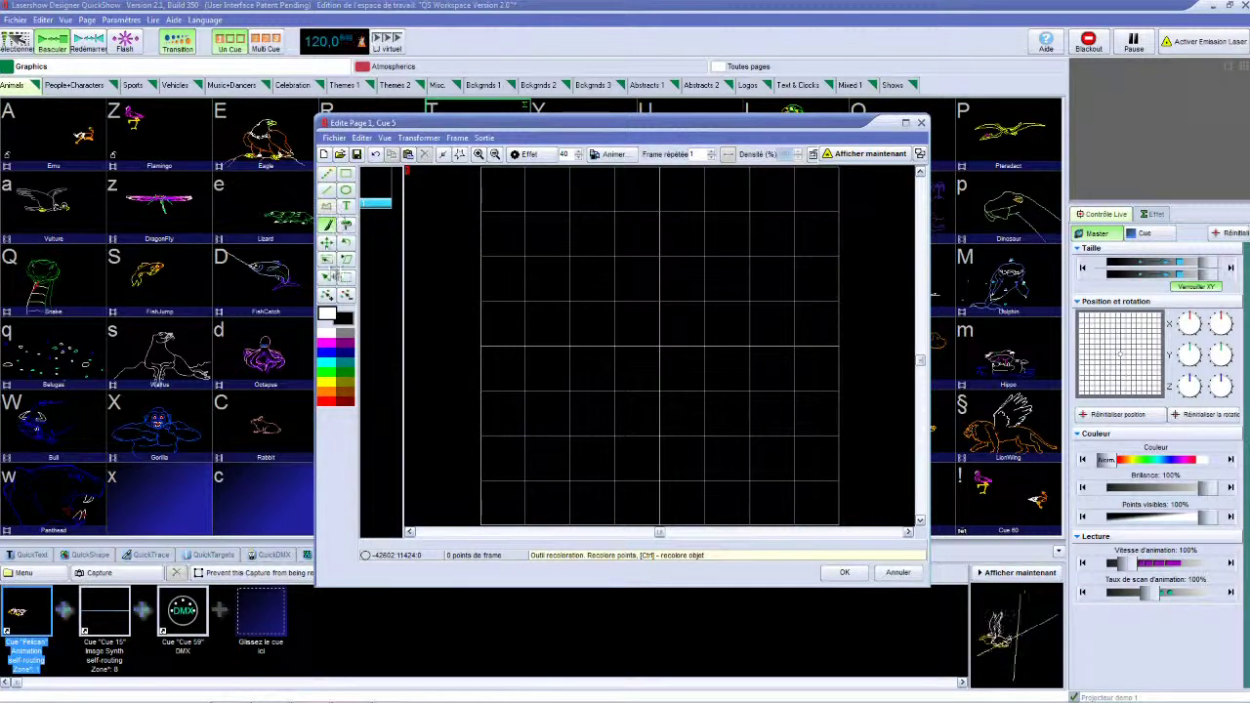
left_click(327, 174)
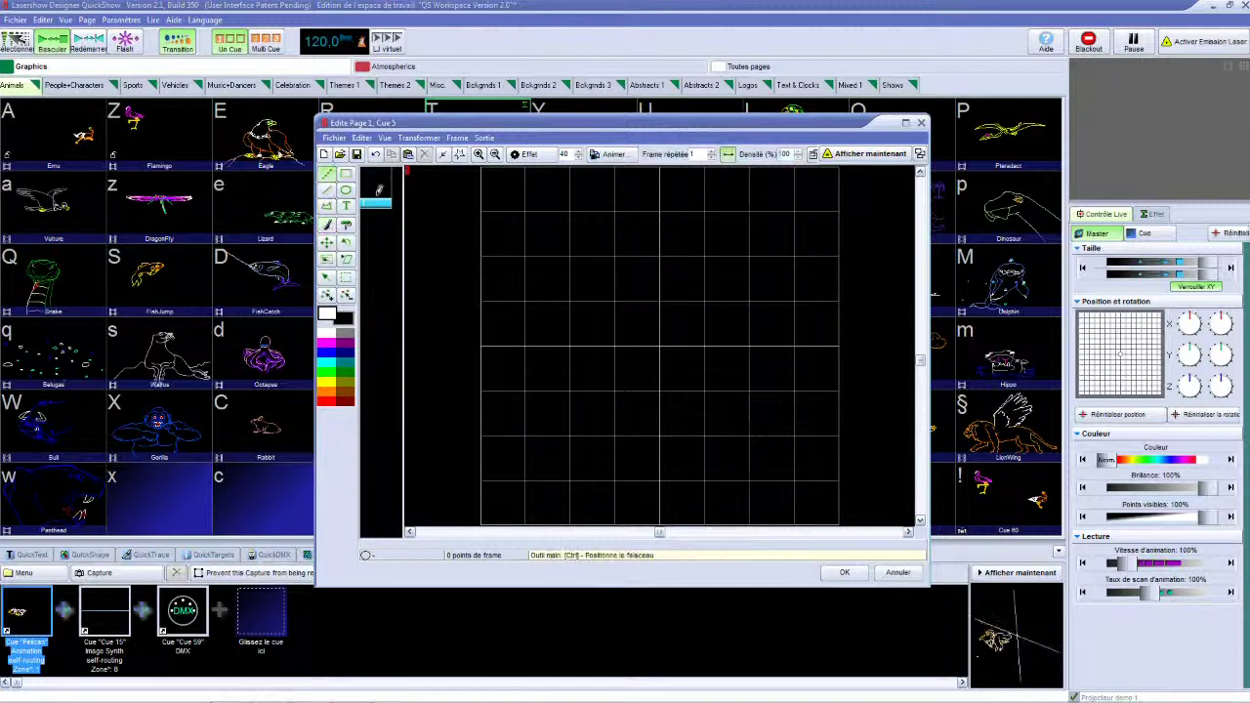
mouse_move(570, 238)
left_mouse_down()
mouse_move(515, 274)
mouse_move(574, 296)
mouse_move(608, 255)
mouse_move(666, 310)
mouse_move(671, 258)
mouse_move(725, 299)
mouse_move(757, 266)
mouse_move(769, 285)
left_mouse_up()
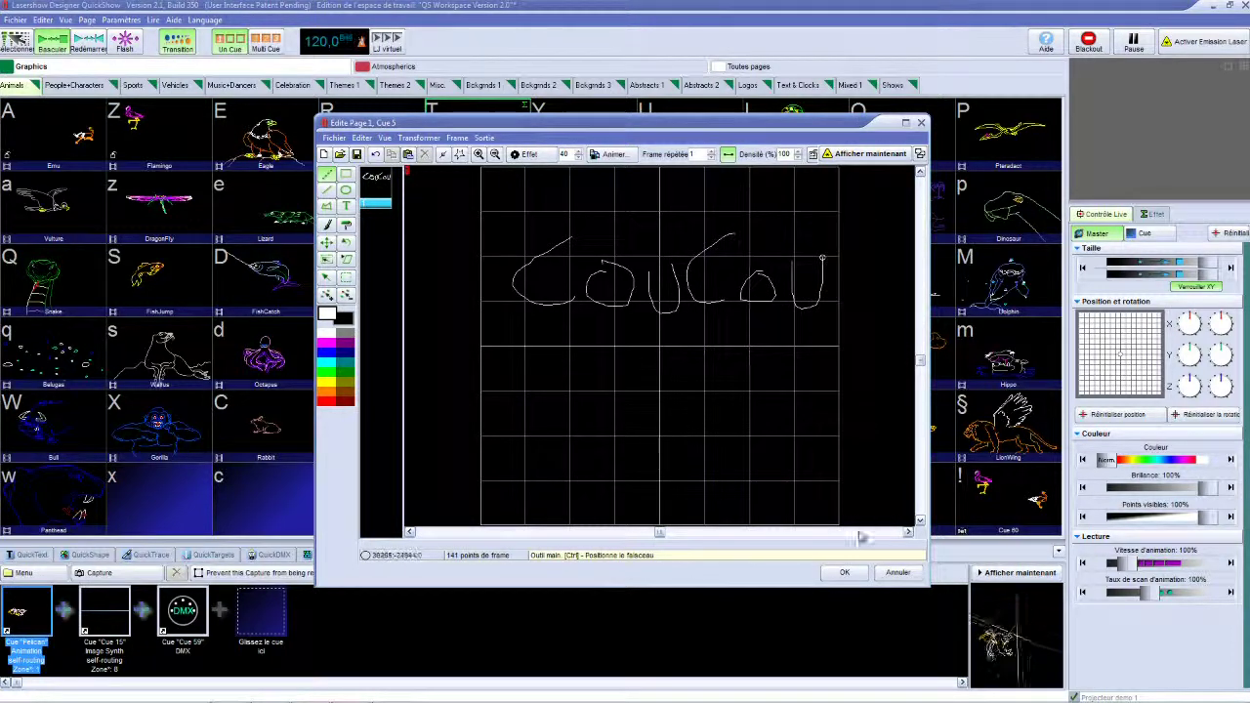
left_click(844, 572)
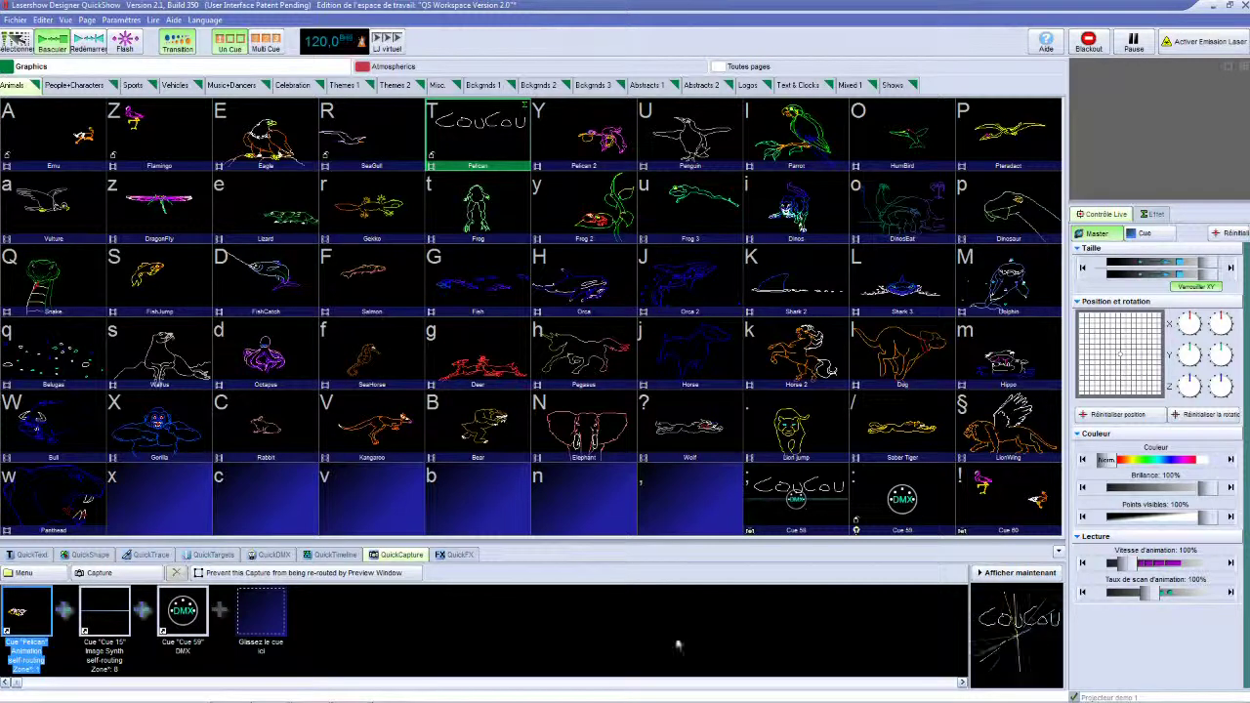
key("a")
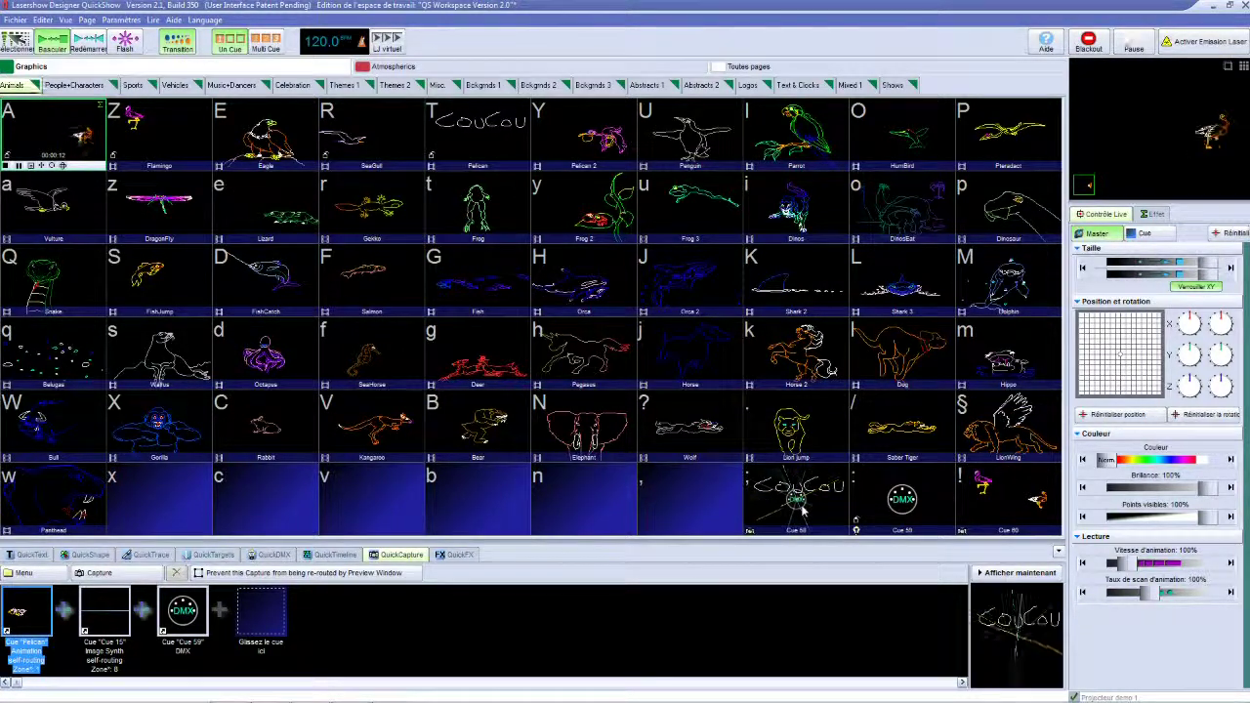
left_click(491, 138)
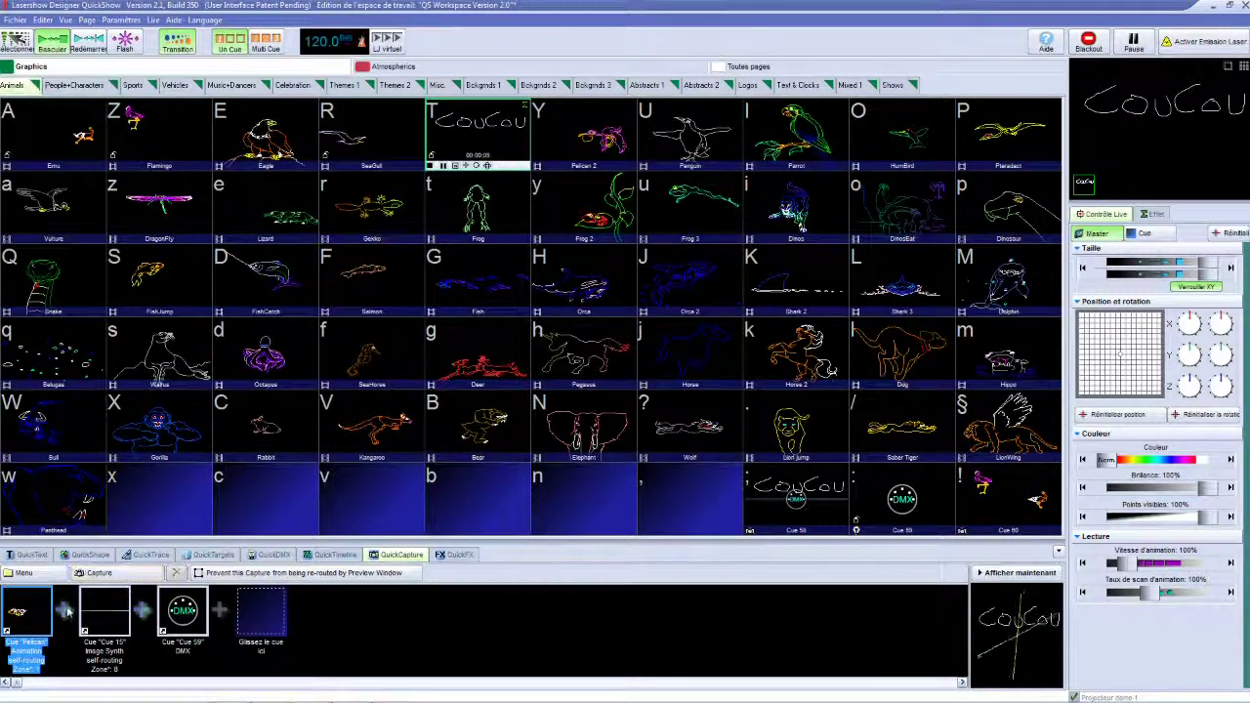
Step: Convert the Pelican, Cue 15 and Cue 59 entries of the open capture into local cues
right_click(20, 608)
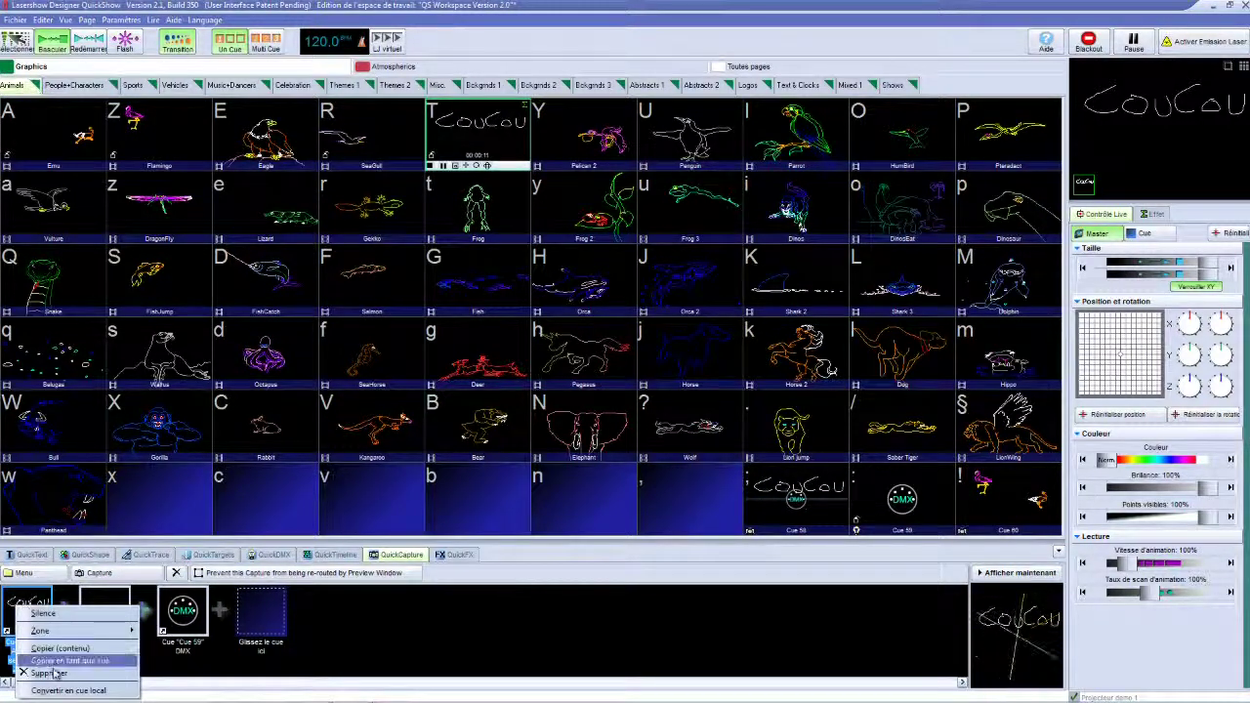
left_click(104, 691)
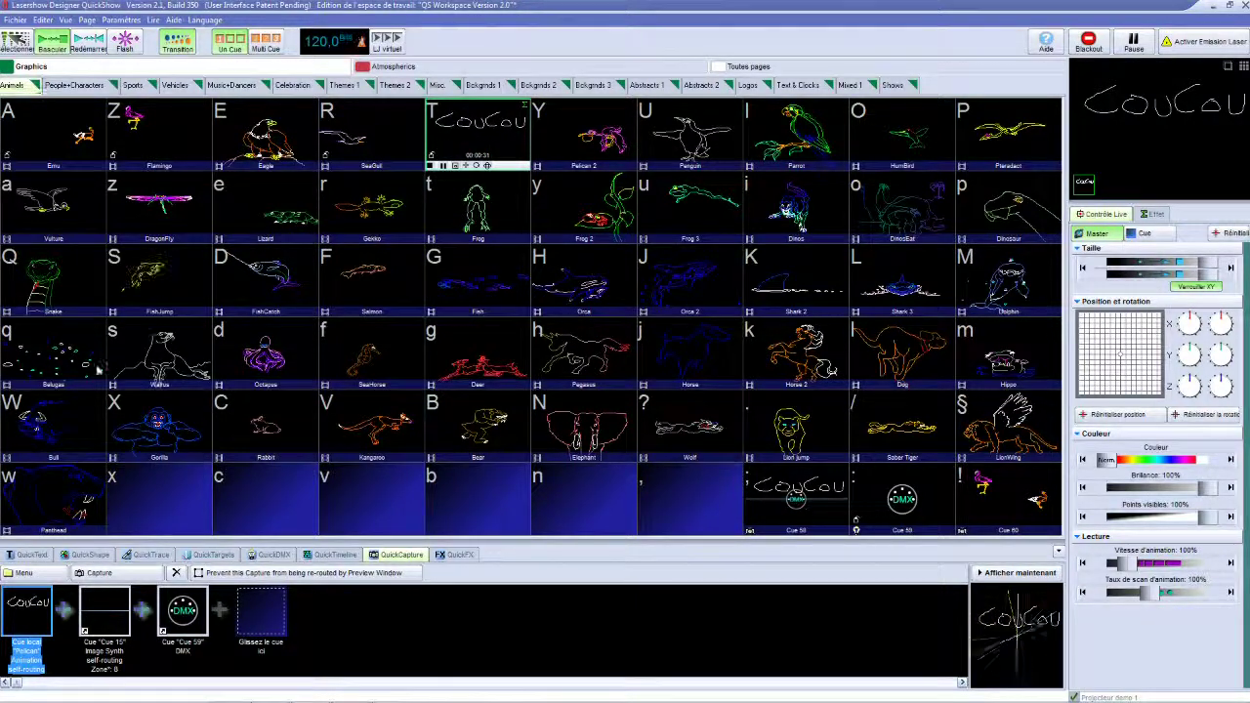
right_click(100, 611)
left_click(147, 604)
right_click(184, 611)
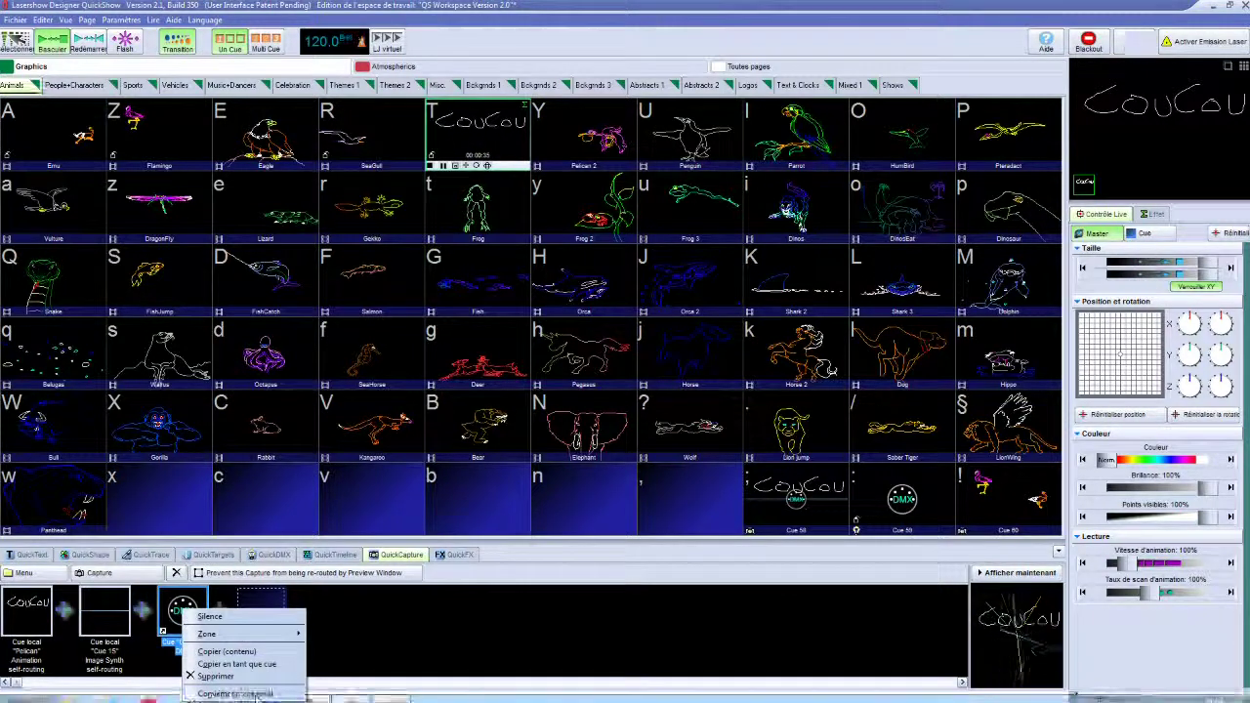
left_click(235, 693)
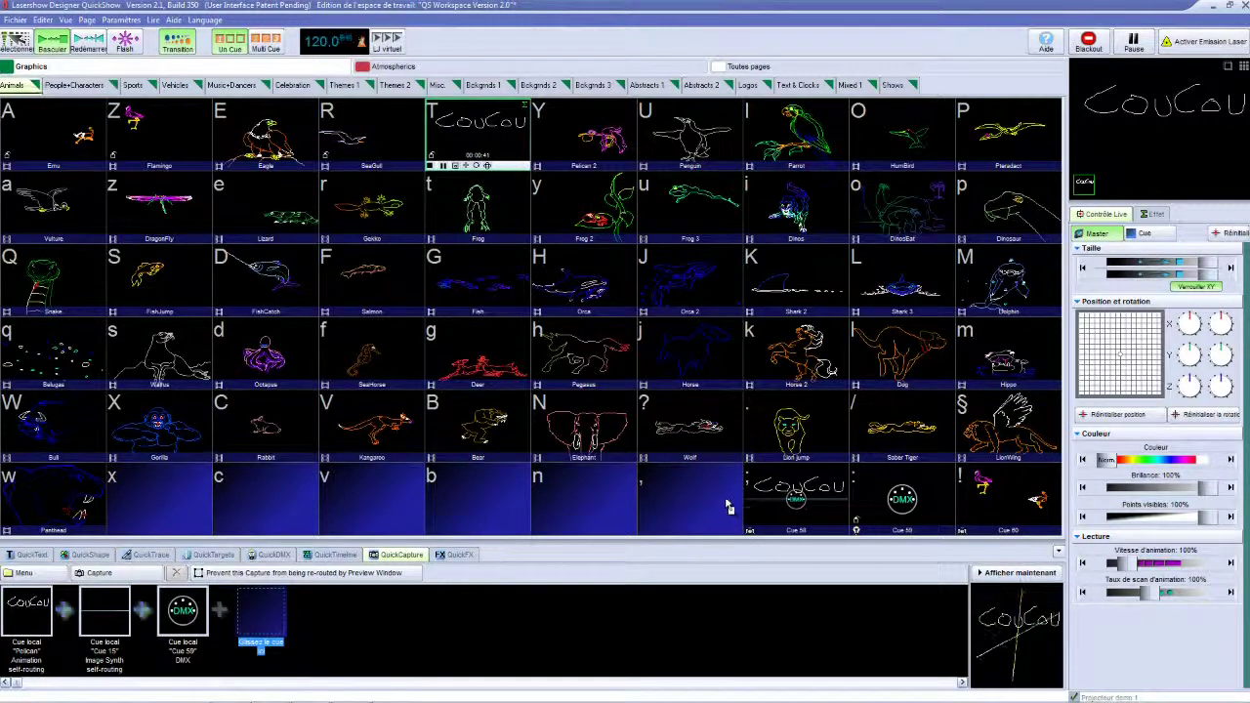
Step: Store the localised capture in the empty cell before Cue 58 and delete the old linked capture Cue 58
left_click_drag(724, 498, 723, 500)
right_click(802, 593)
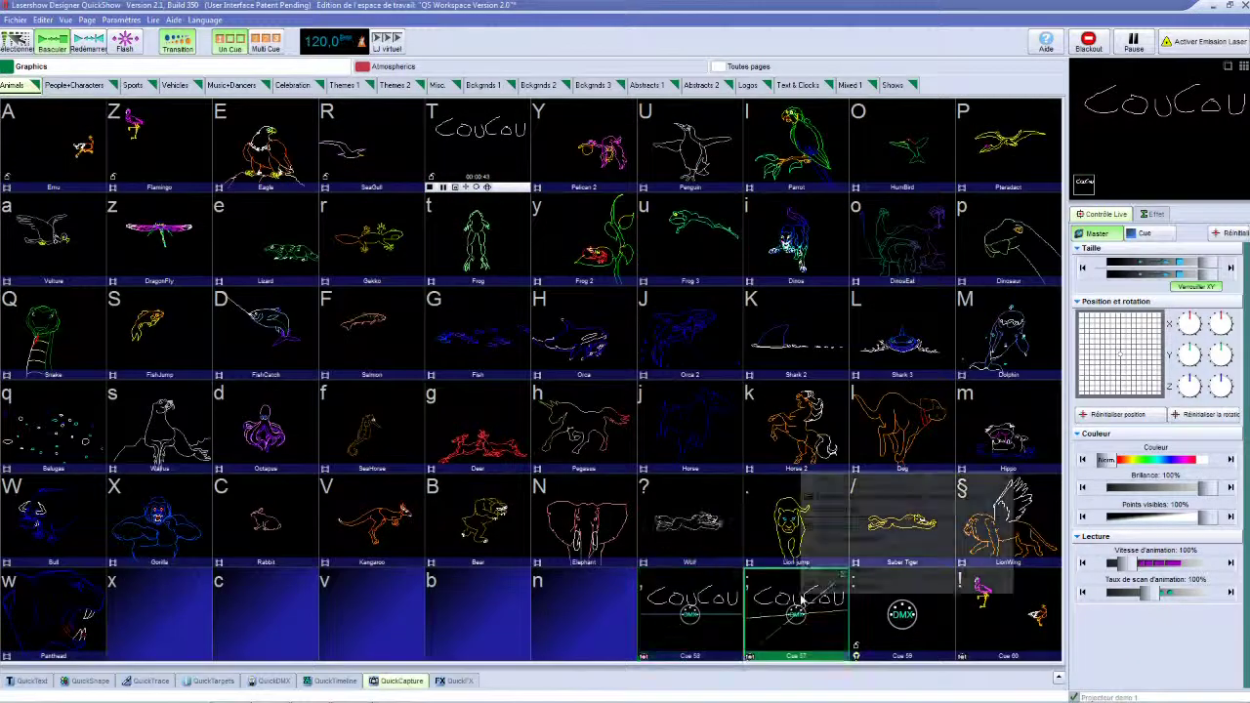
left_click(841, 570)
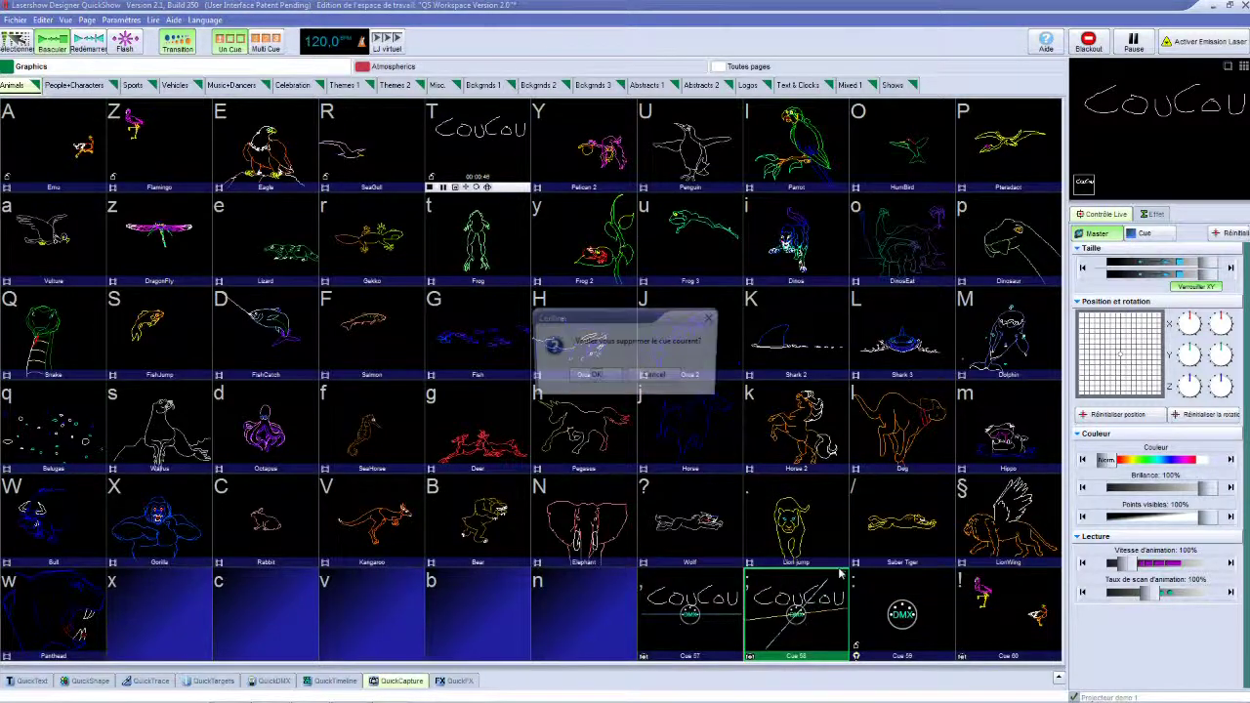
left_click(593, 377)
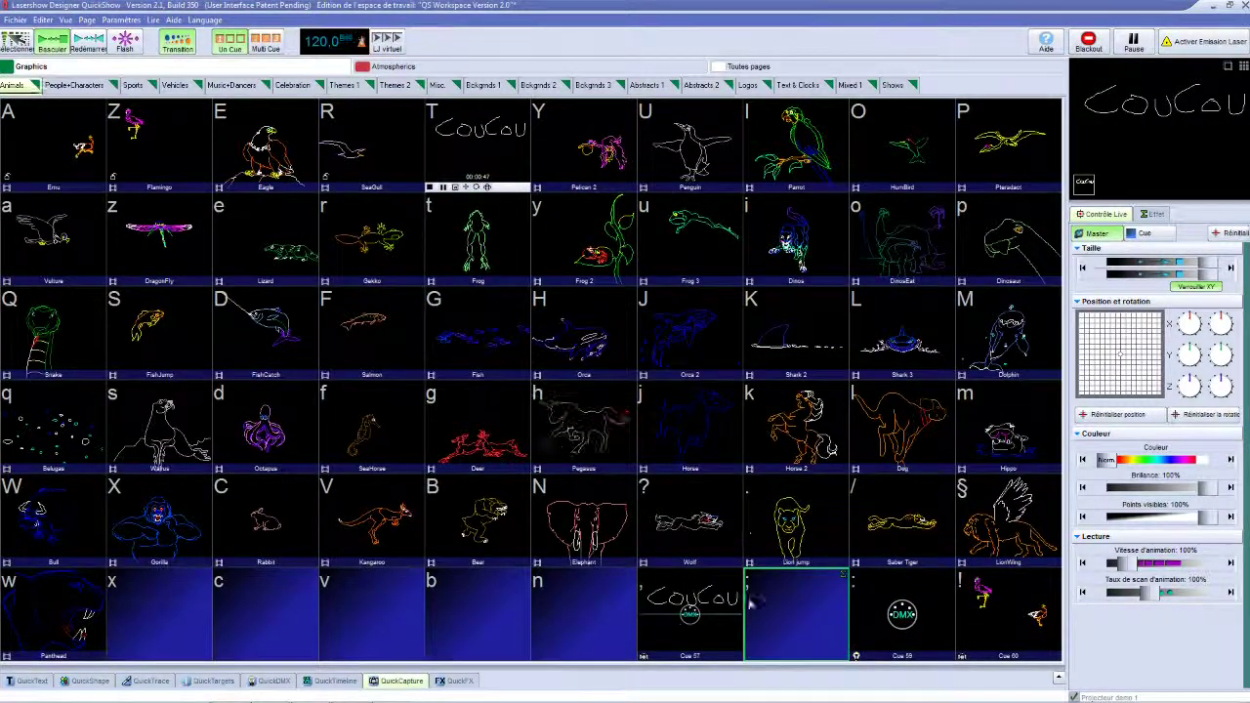
Step: Play capture Cue 57 and the Pelican cue, and check the Pelican cue's general and image properties for links
left_click(703, 617)
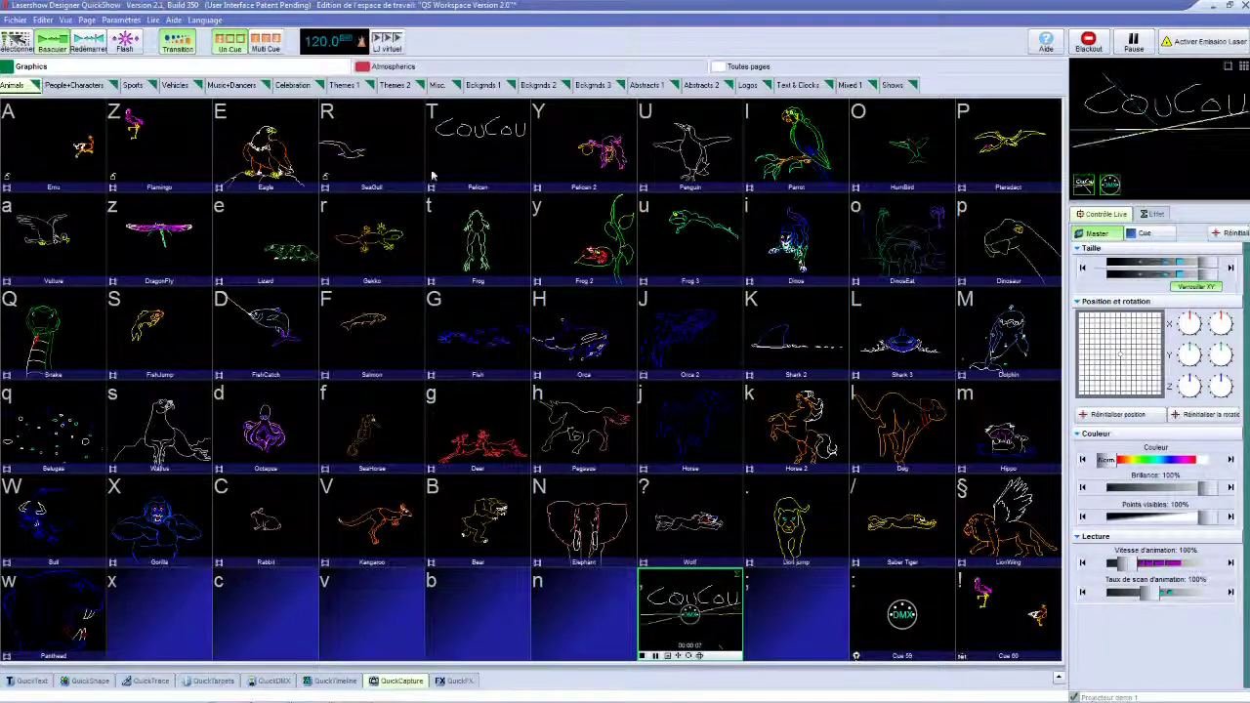
left_click(465, 152)
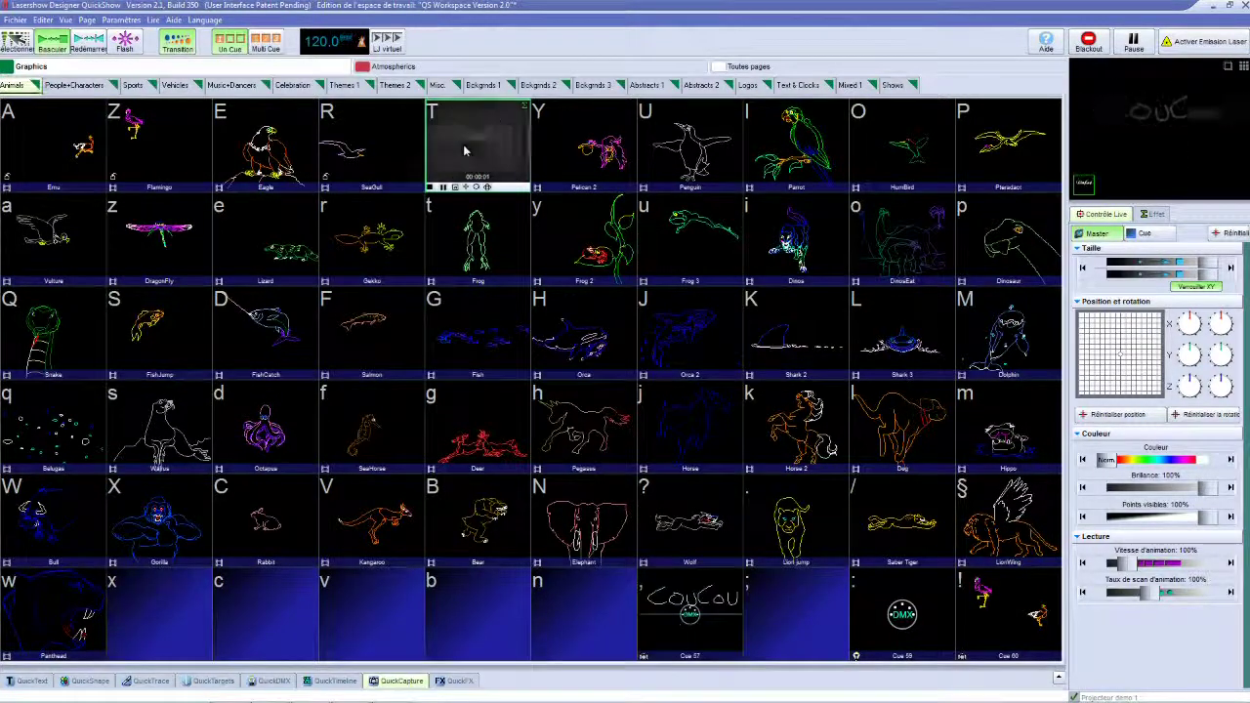
right_click(464, 151)
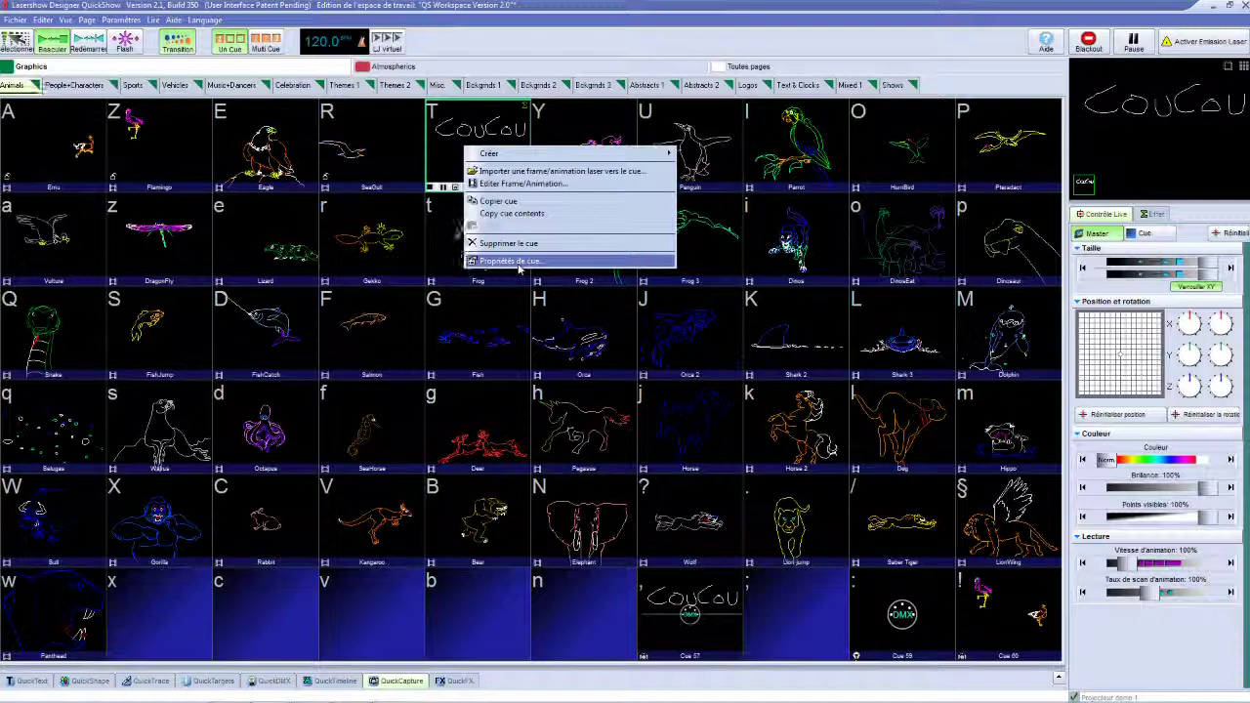
left_click(519, 262)
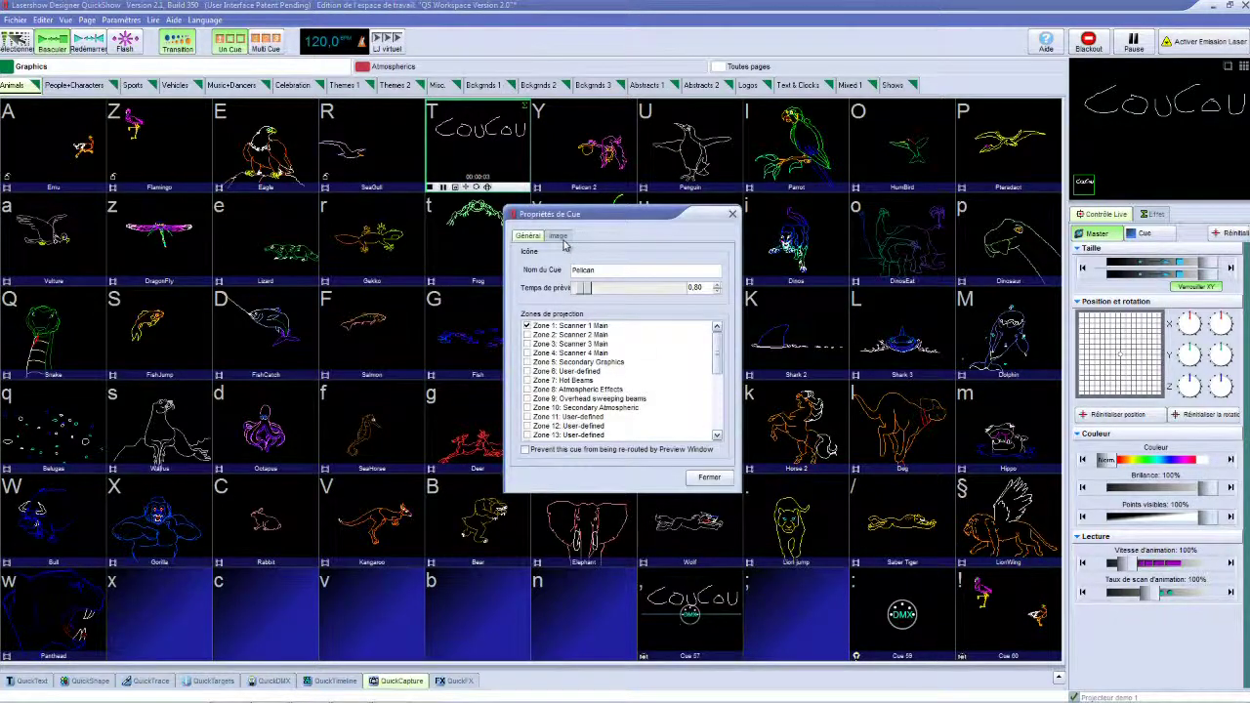
left_click(558, 236)
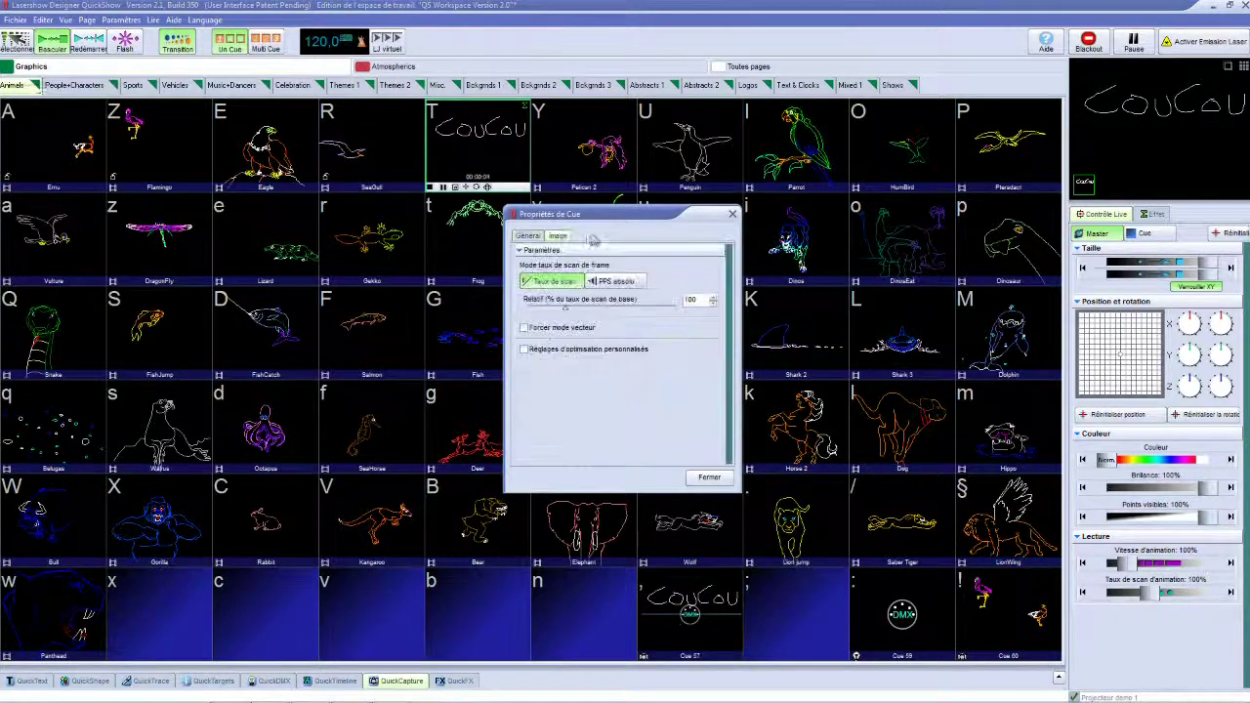
left_click(707, 476)
Step: Edit the Pelican cue's frame, adding a rectangle around the "Coucou" text and an ellipse below it
right_click(458, 144)
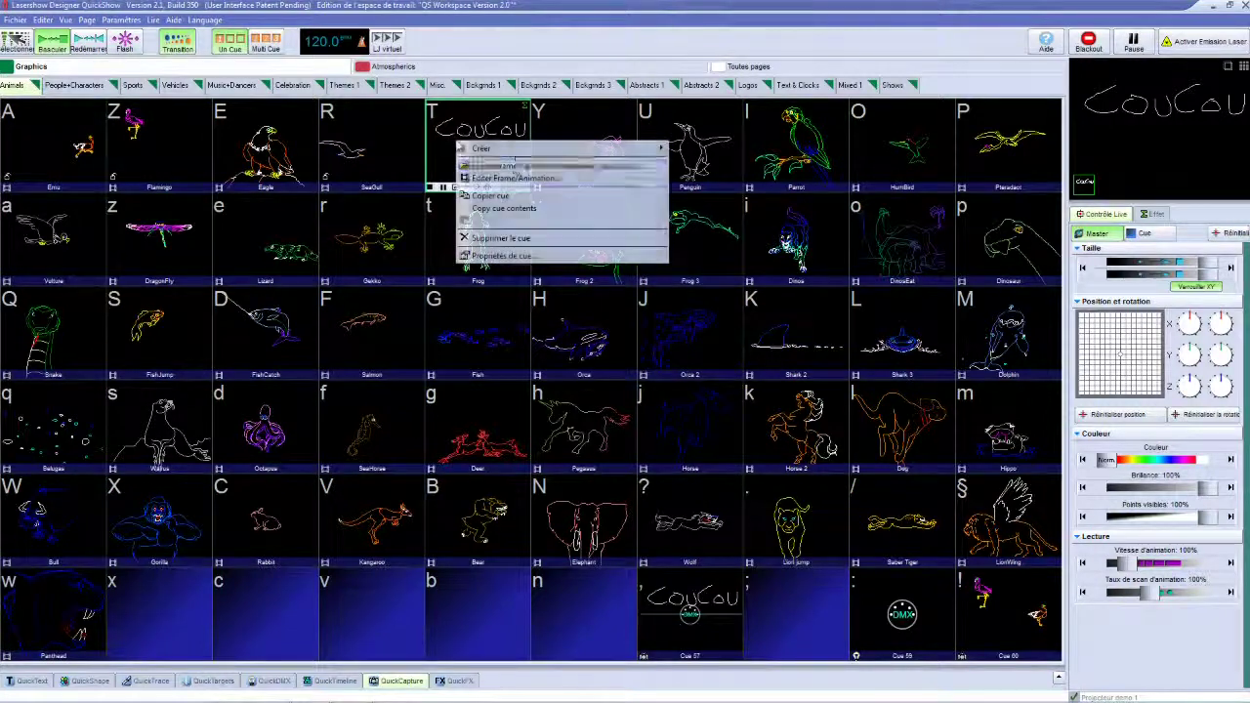
left_click(516, 178)
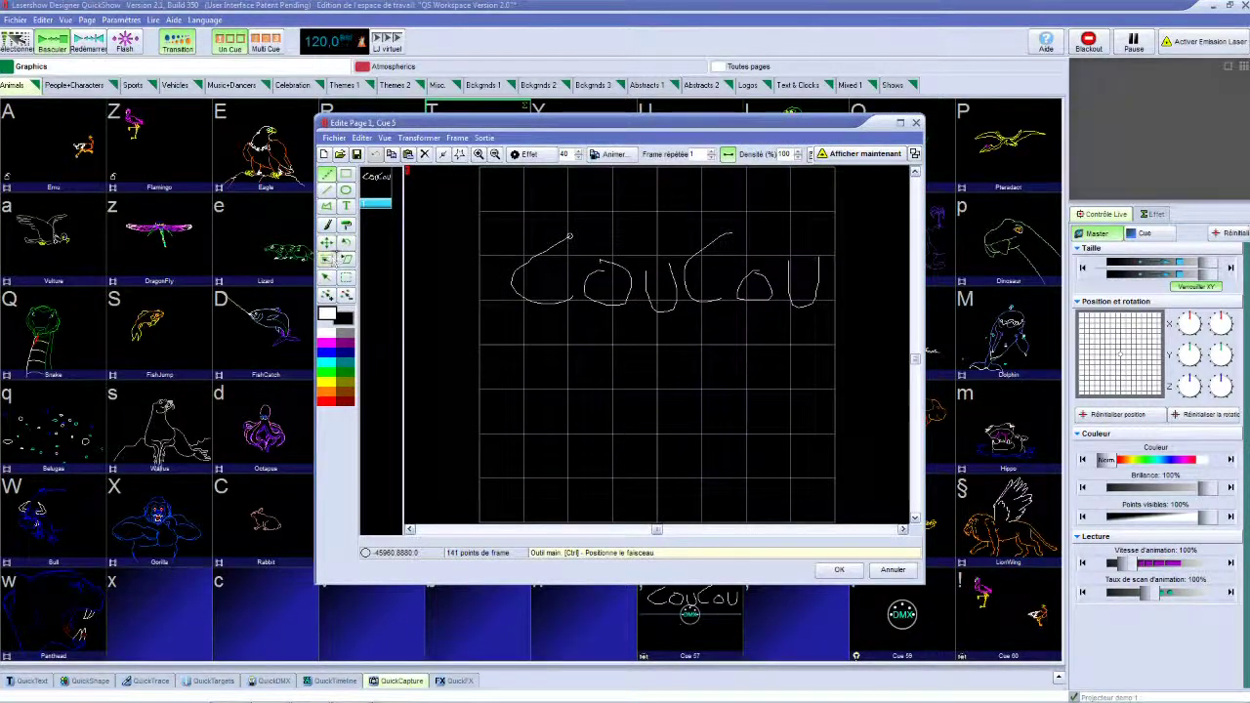
left_click(346, 174)
mouse_move(490, 203)
left_mouse_down()
mouse_move(541, 277)
mouse_move(820, 318)
mouse_move(834, 342)
left_mouse_up()
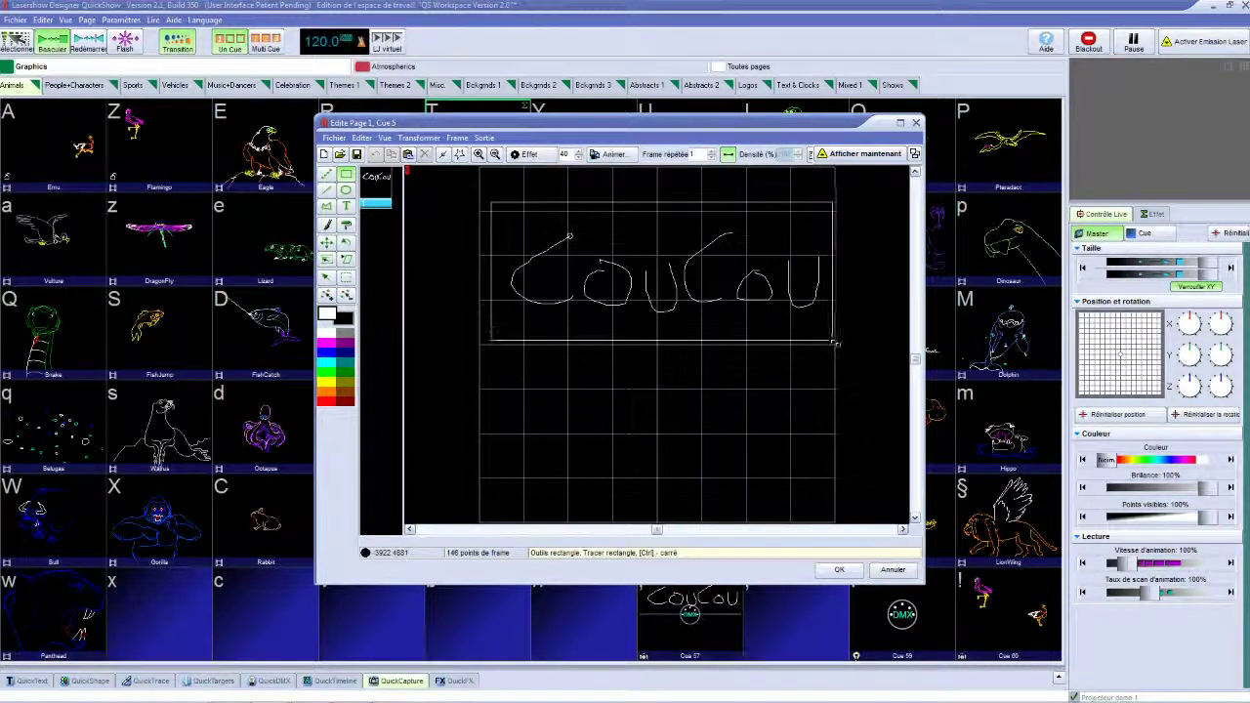
left_click(346, 191)
left_click_drag(600, 376, 748, 465)
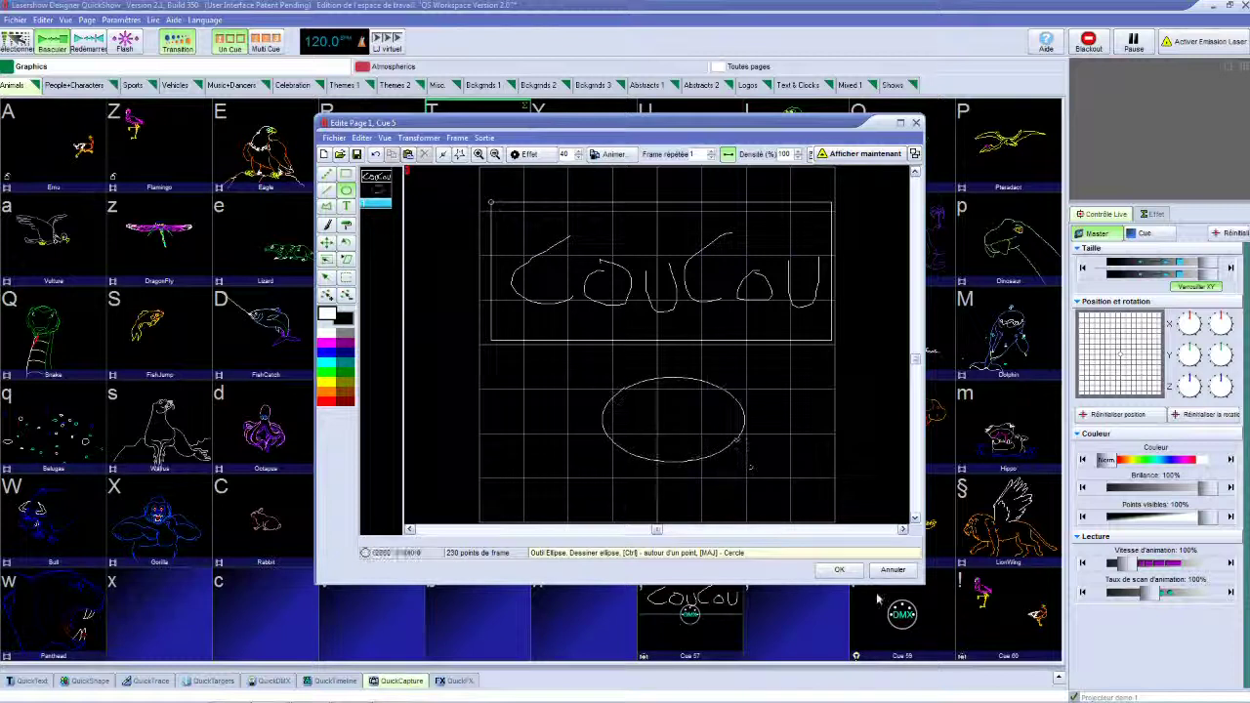
left_click(839, 569)
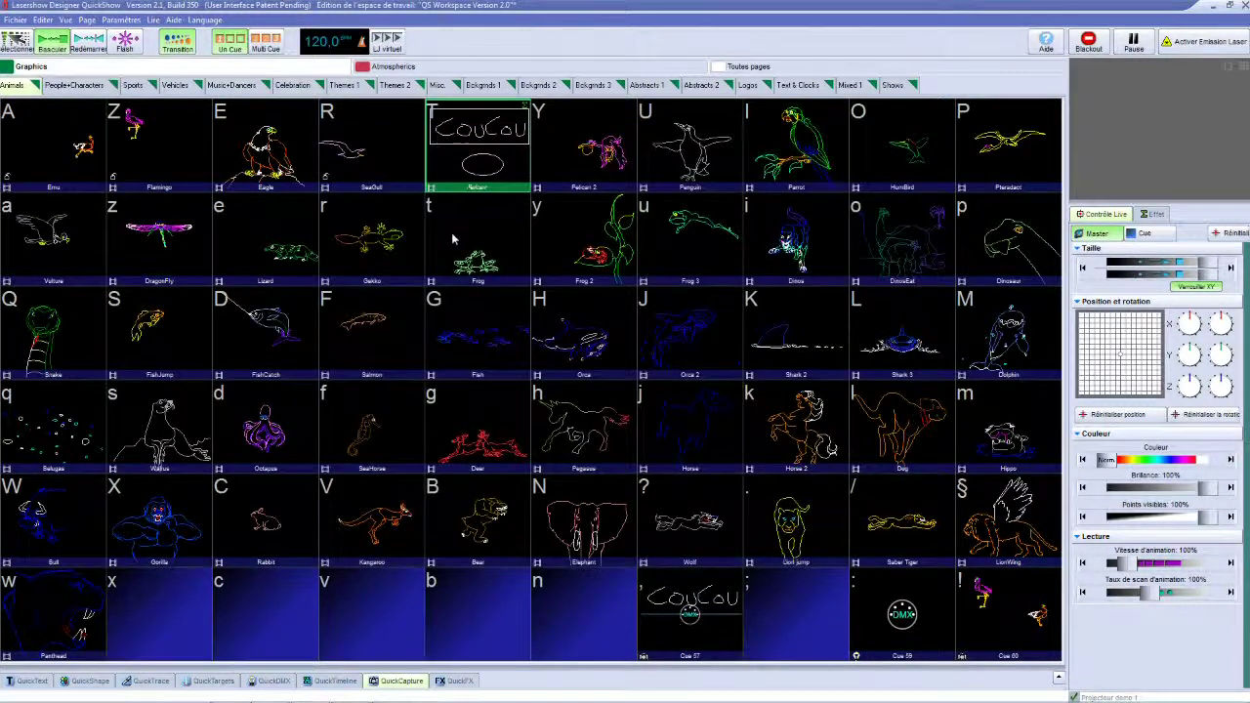
Step: Play the edited Pelican cue and capture Cue 57 alternately to compare their output
left_click(474, 162)
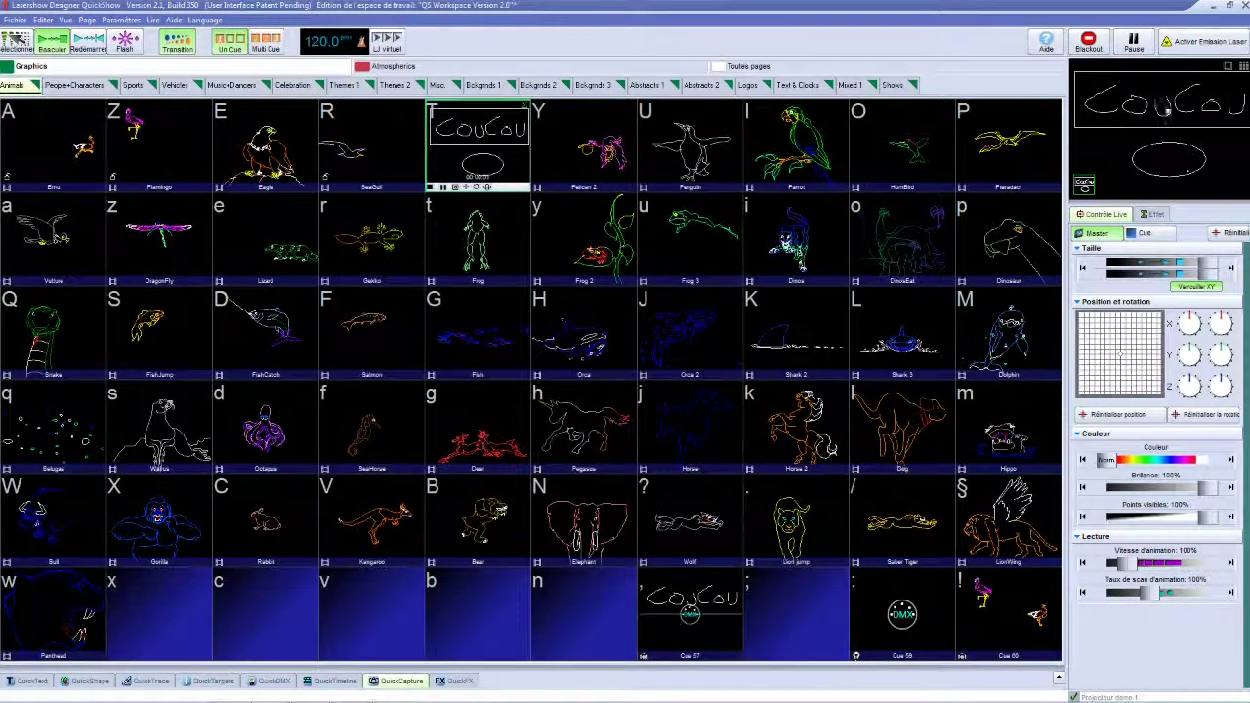
left_click(689, 600)
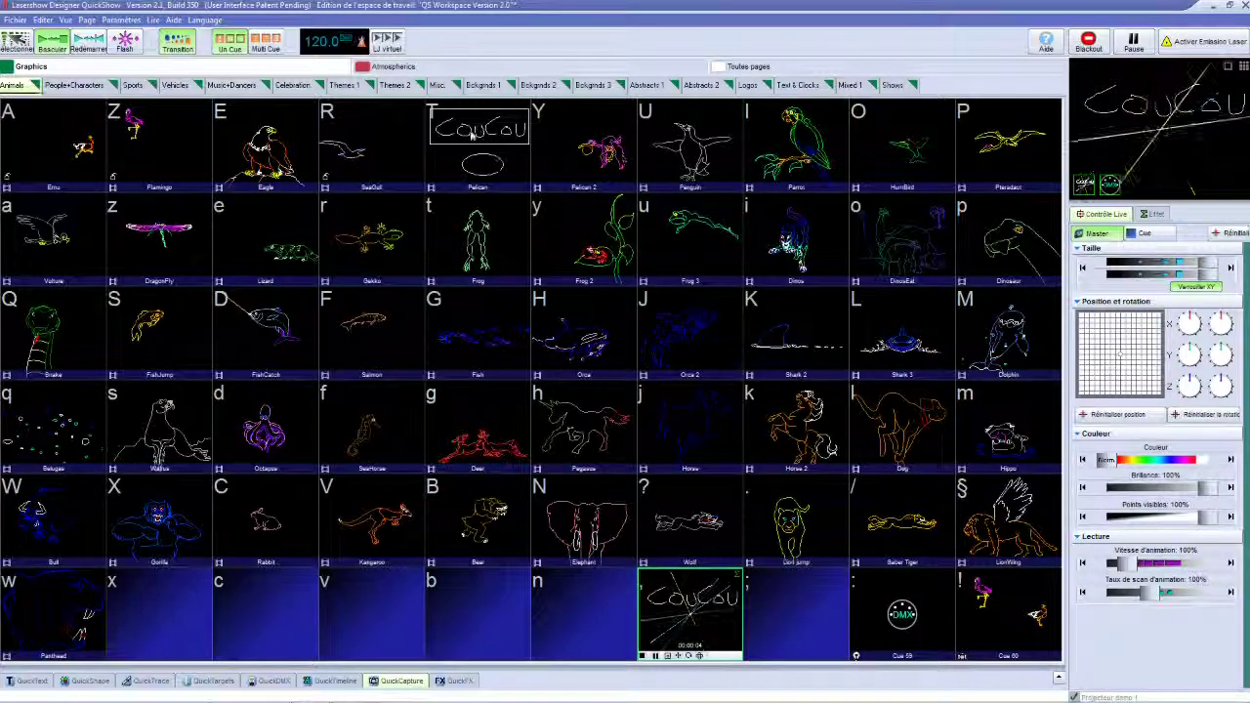
left_click(466, 176)
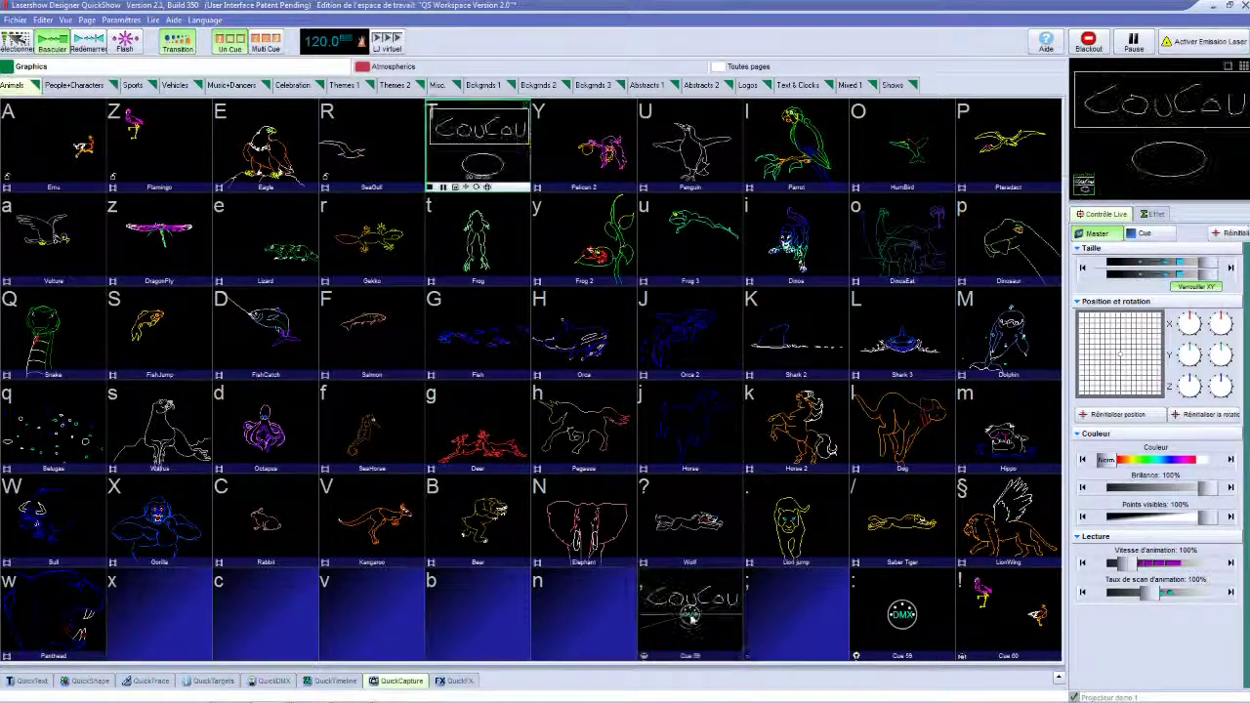
left_click(721, 601)
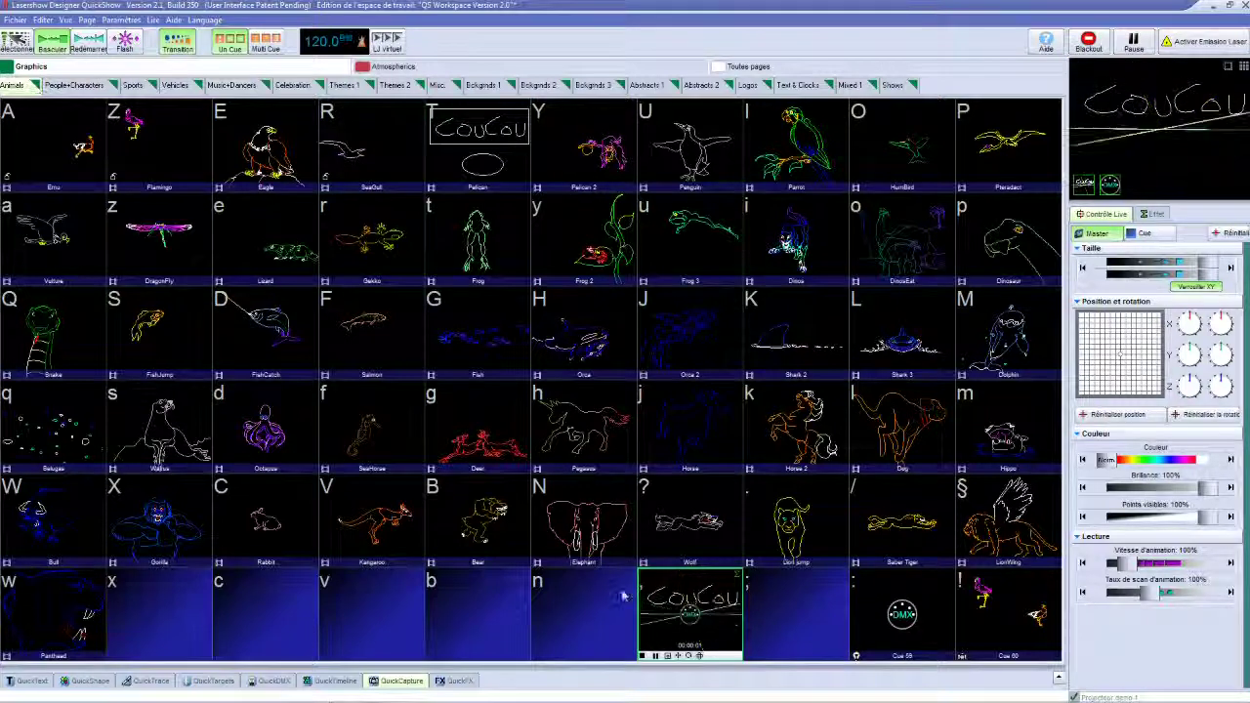
Step: Reopen QuickCapture and start a new, empty capture
left_click(393, 681)
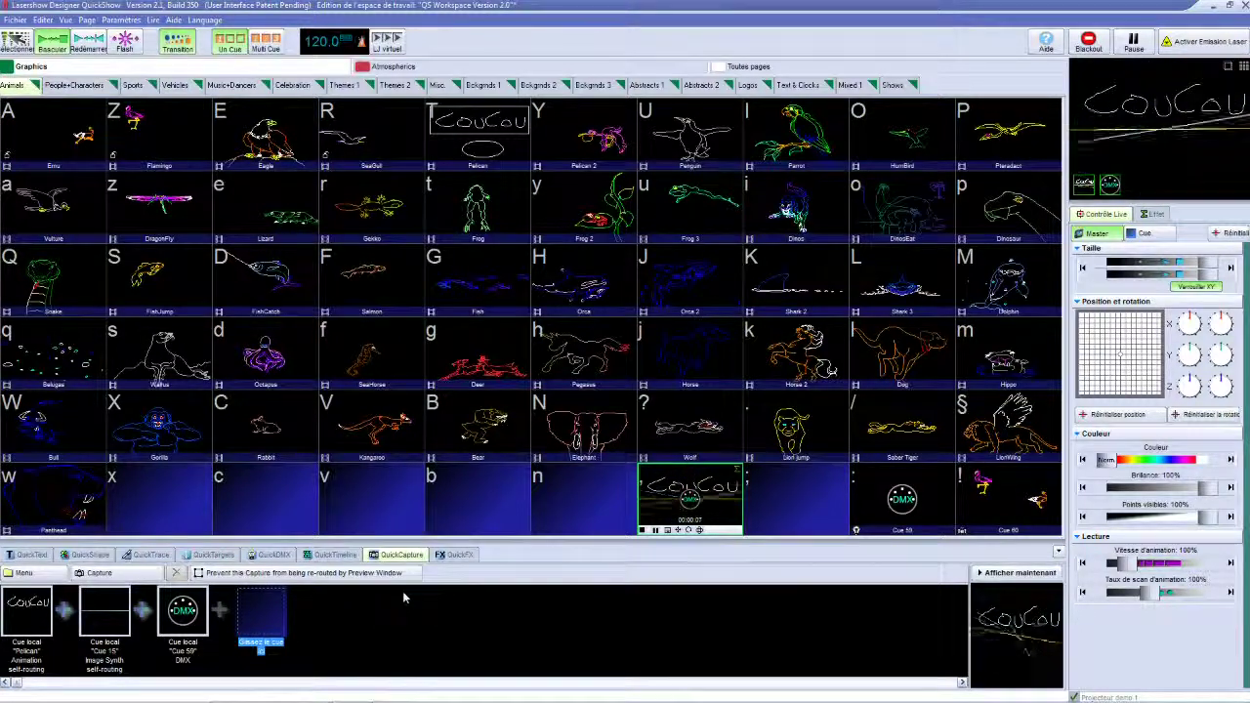
left_click(21, 573)
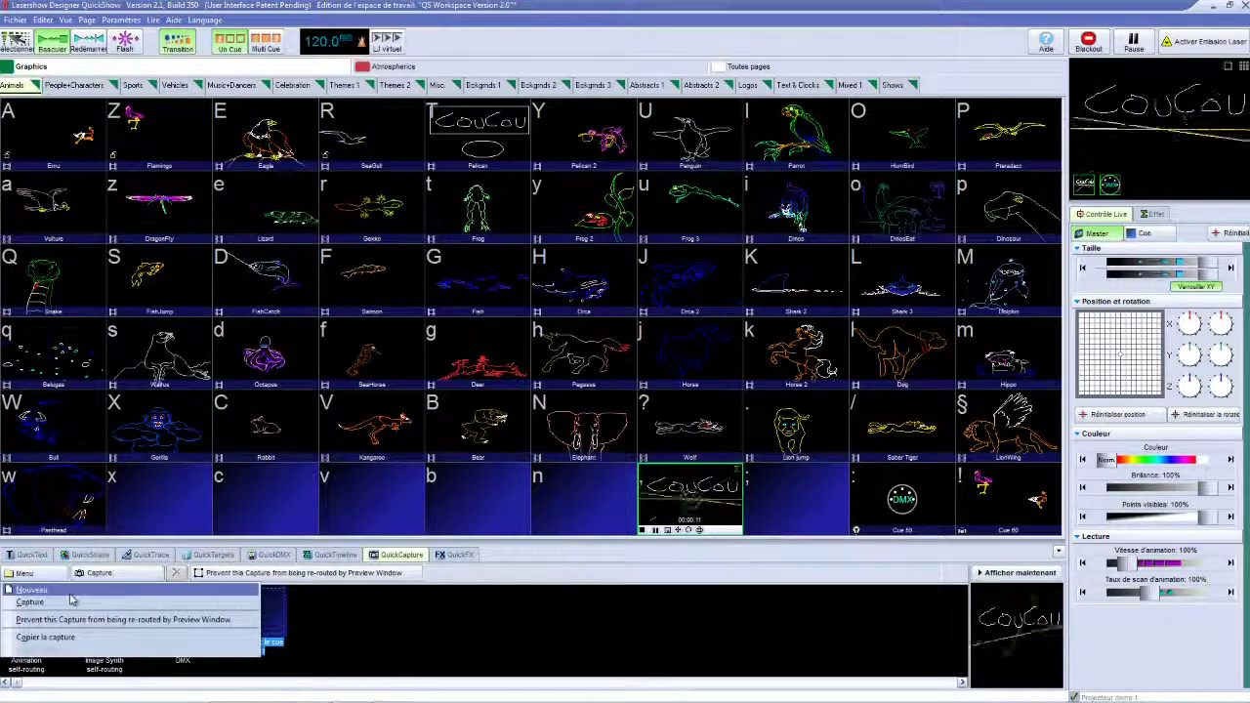
left_click(59, 591)
left_click(617, 389)
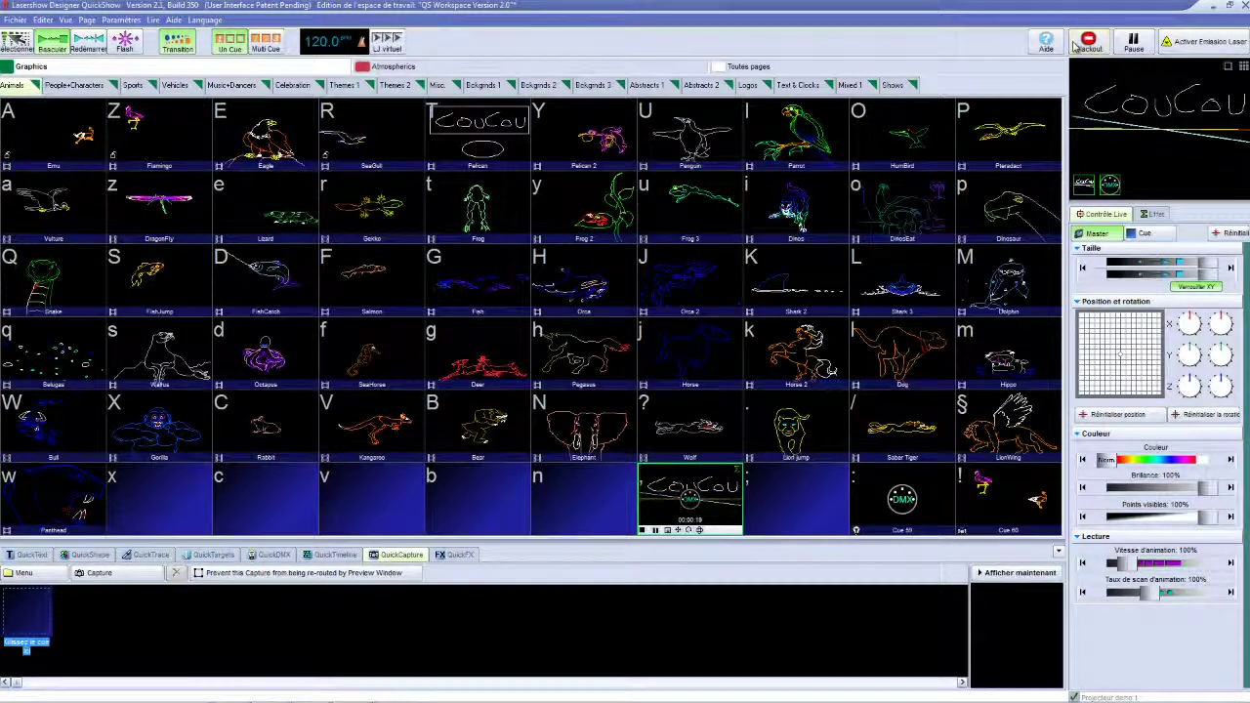
Step: Switch to multi-cue playback and play the Frog, Frog 2 and Frog 3 cues together
left_click(267, 53)
key("shift+r")
key("t")
key("y")
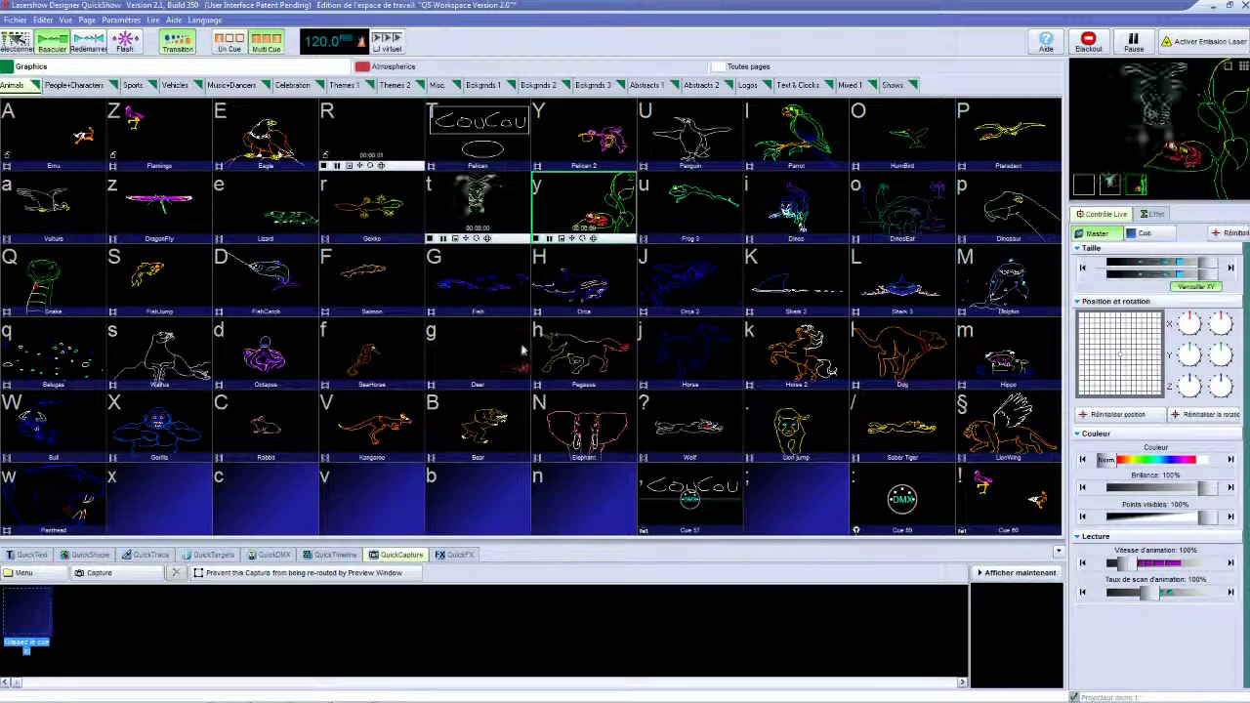
left_click(681, 214)
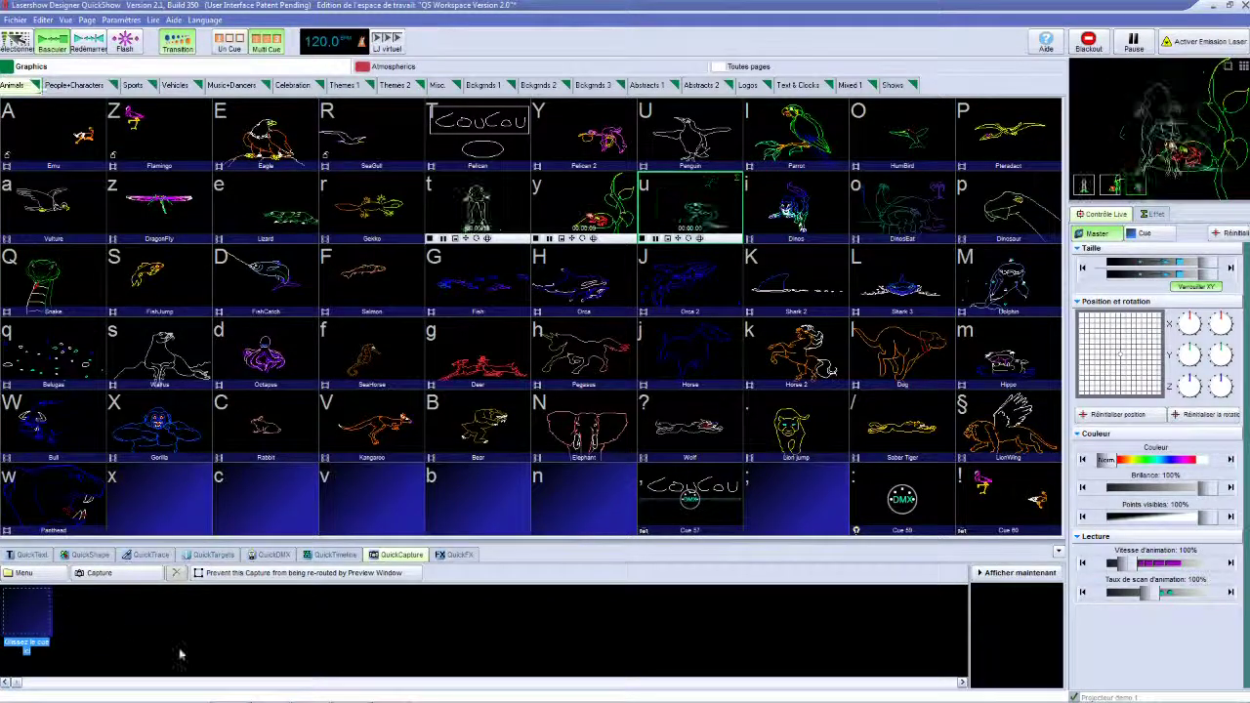
Step: Build a capture from the Kangaroo, Elephant, Wolf and Deer cues and place it in the empty cell between Cue 57 and Cue 59
left_click(479, 498)
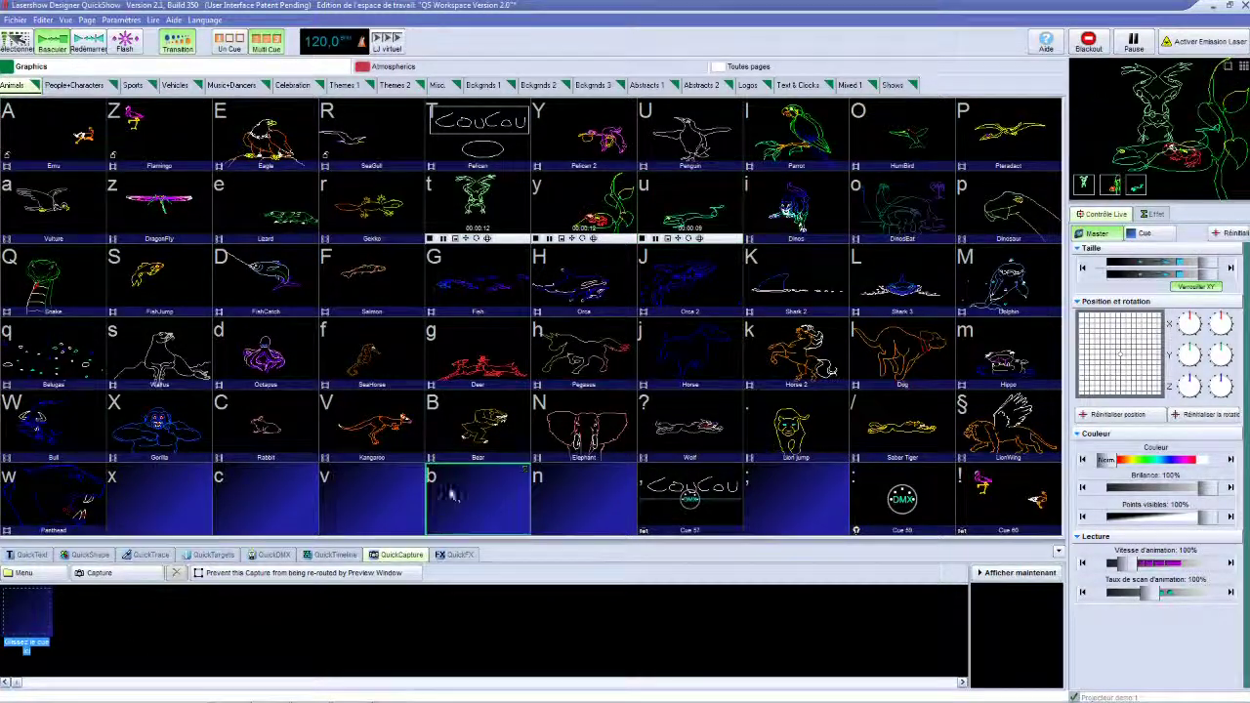
left_click(386, 422)
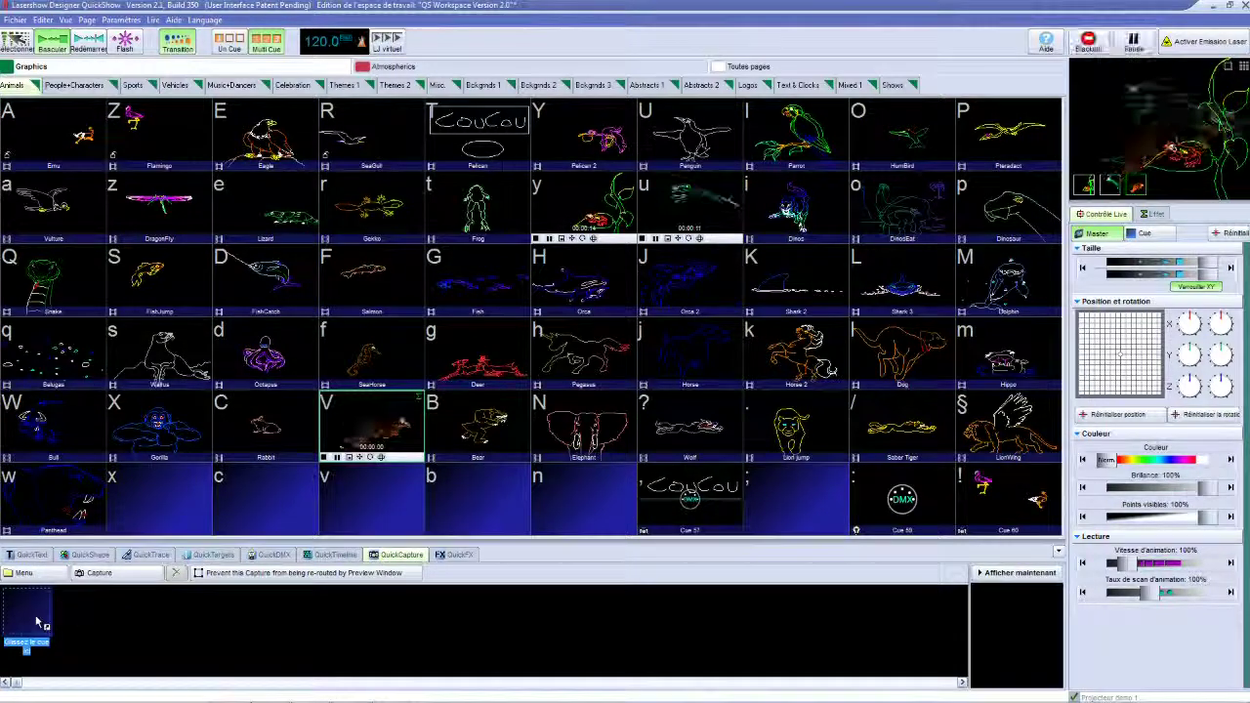
left_click(589, 432)
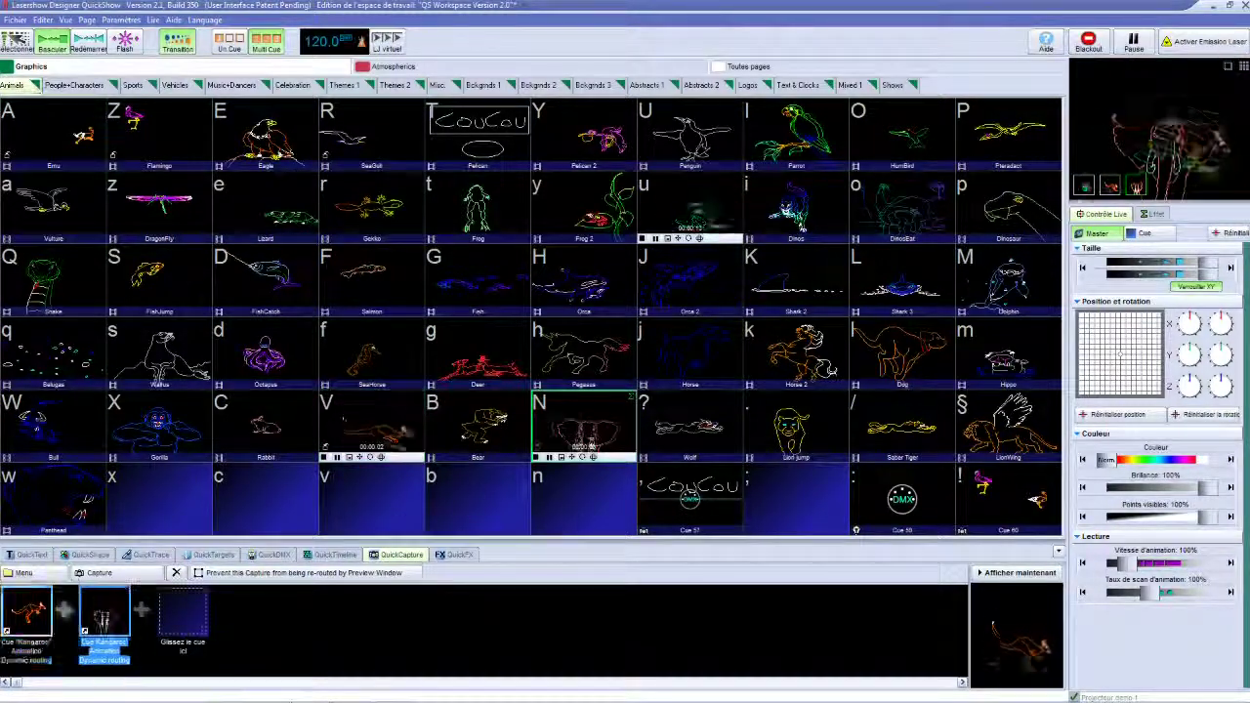
key("question")
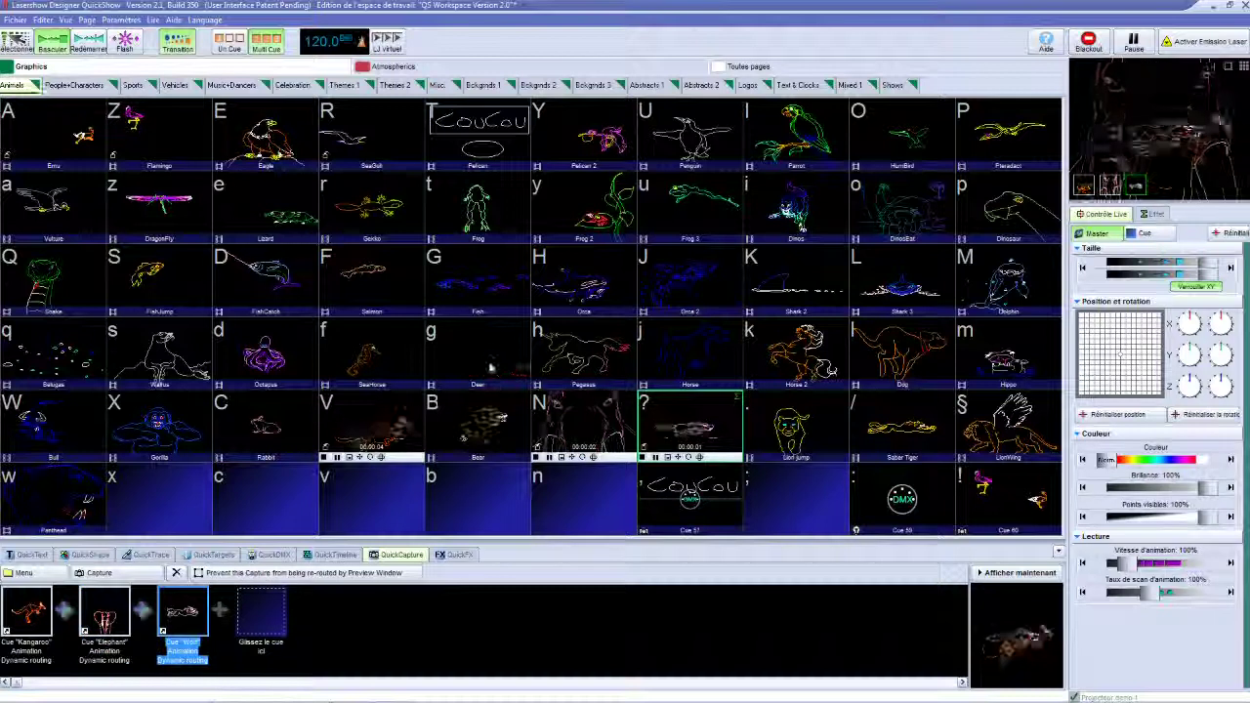
key("g")
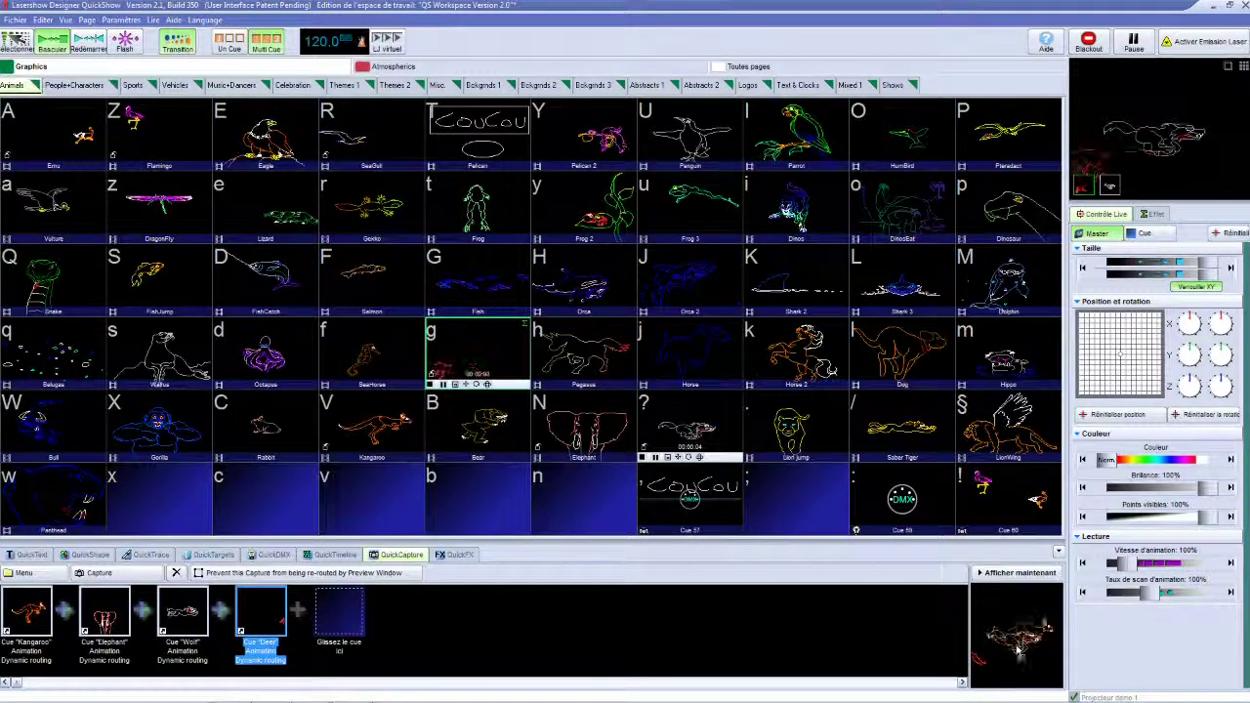
key("g")
left_click(771, 481)
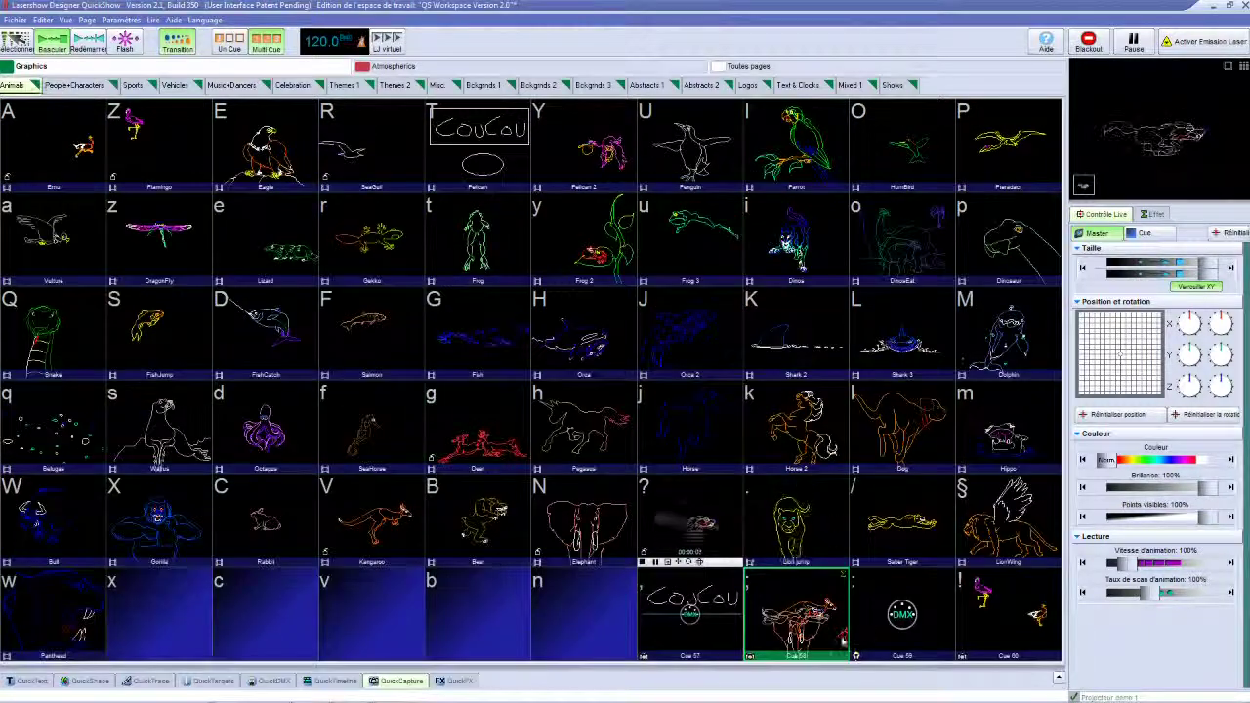
Step: Black out the output, switch to single-cue playback and play the new Cue 58 capture
left_click(1105, 53)
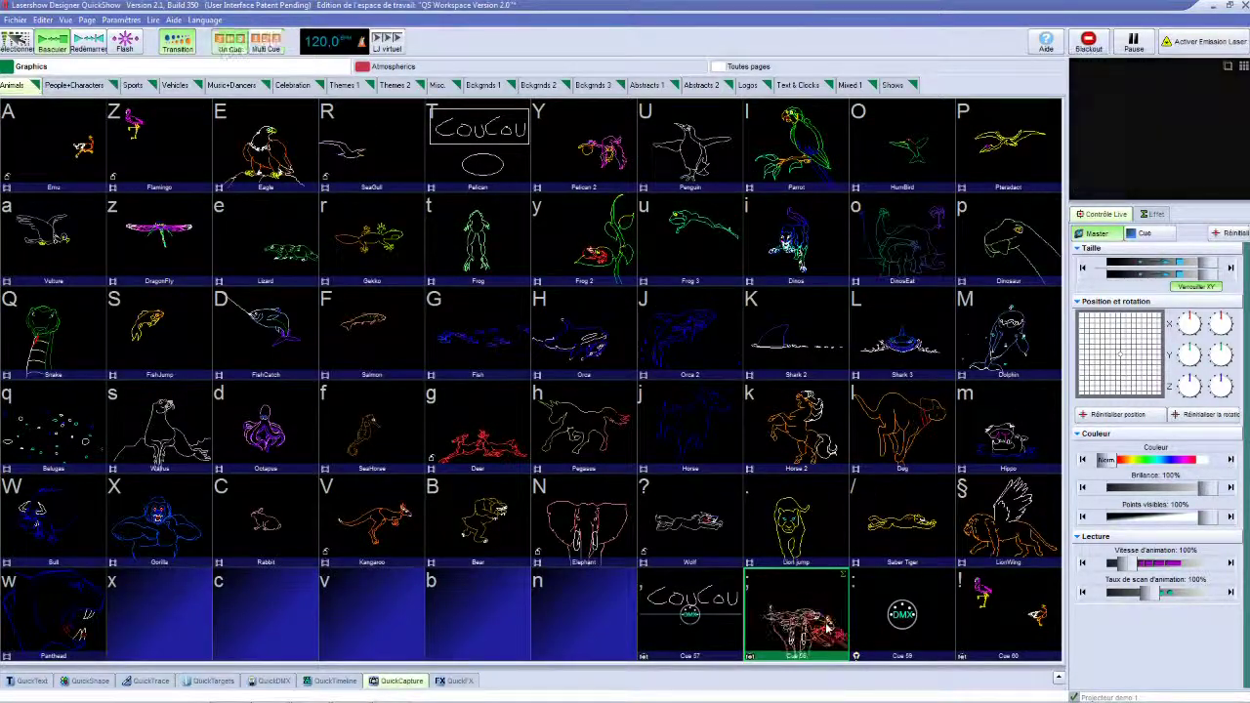
left_click(828, 630)
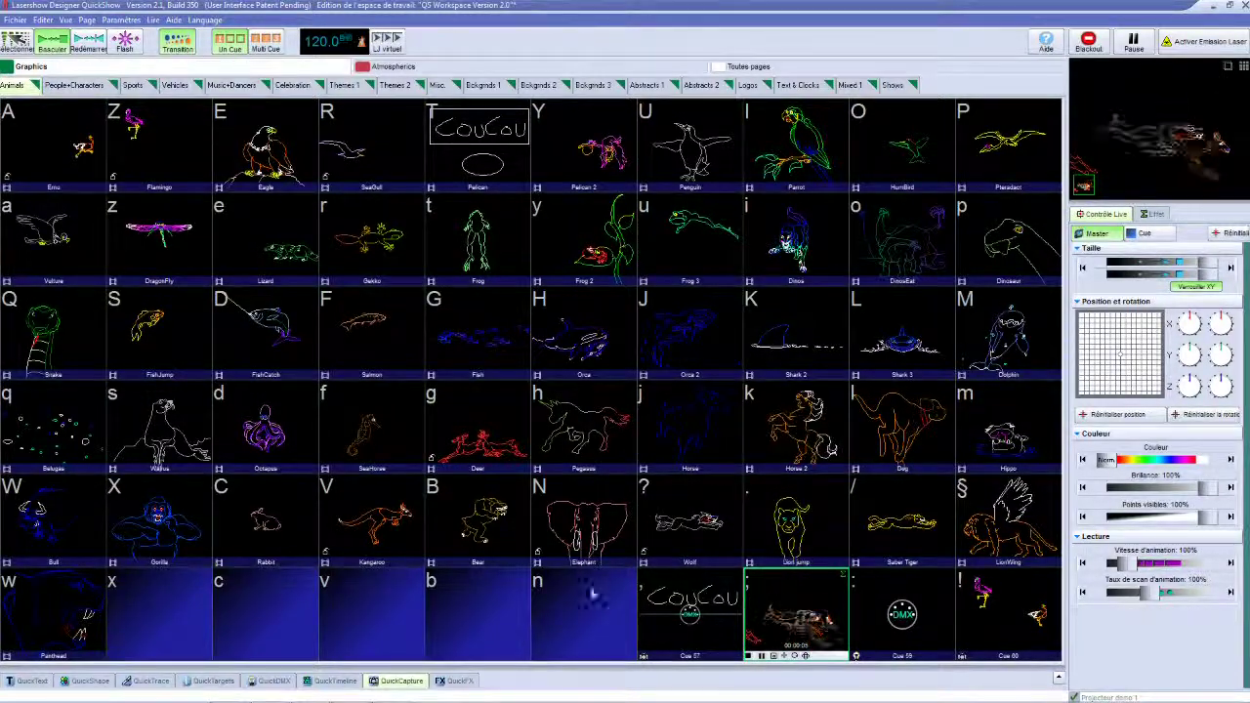
left_click(600, 597)
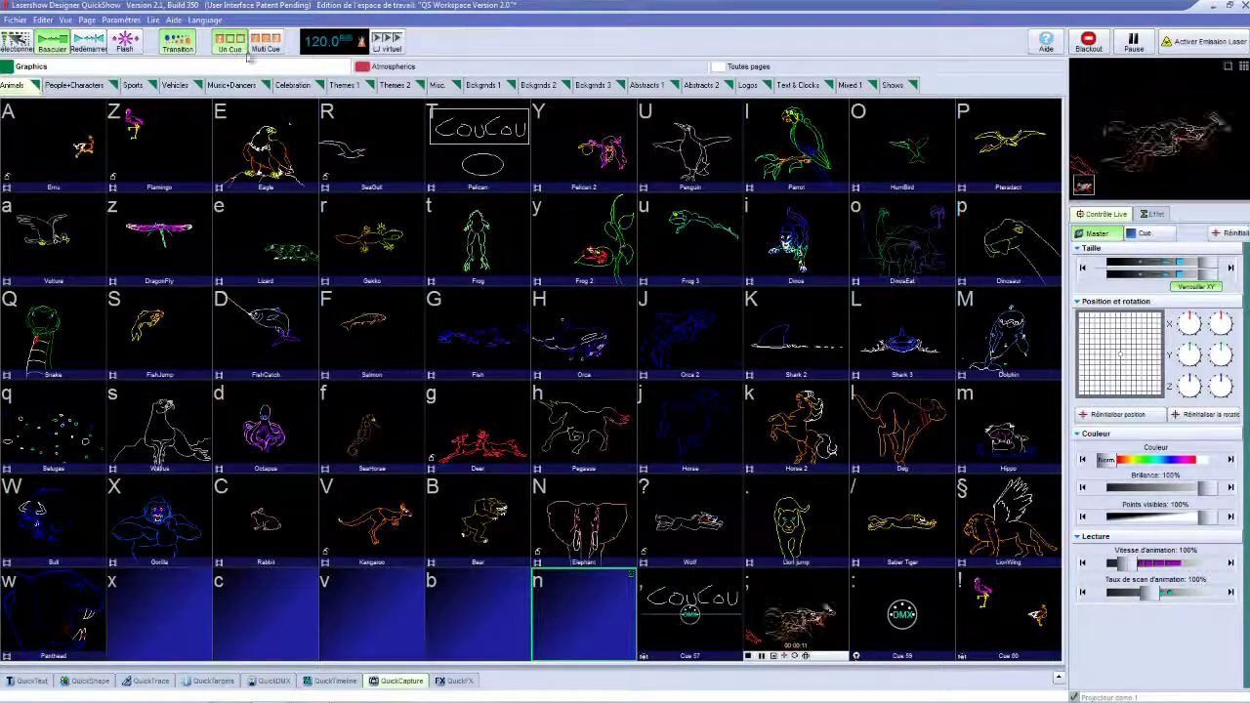
Step: Play Gekko, Frog 2 and Frog 3 together in multi-cue mode and capture the preview output into the empty cell before Cue 57
left_click(1091, 53)
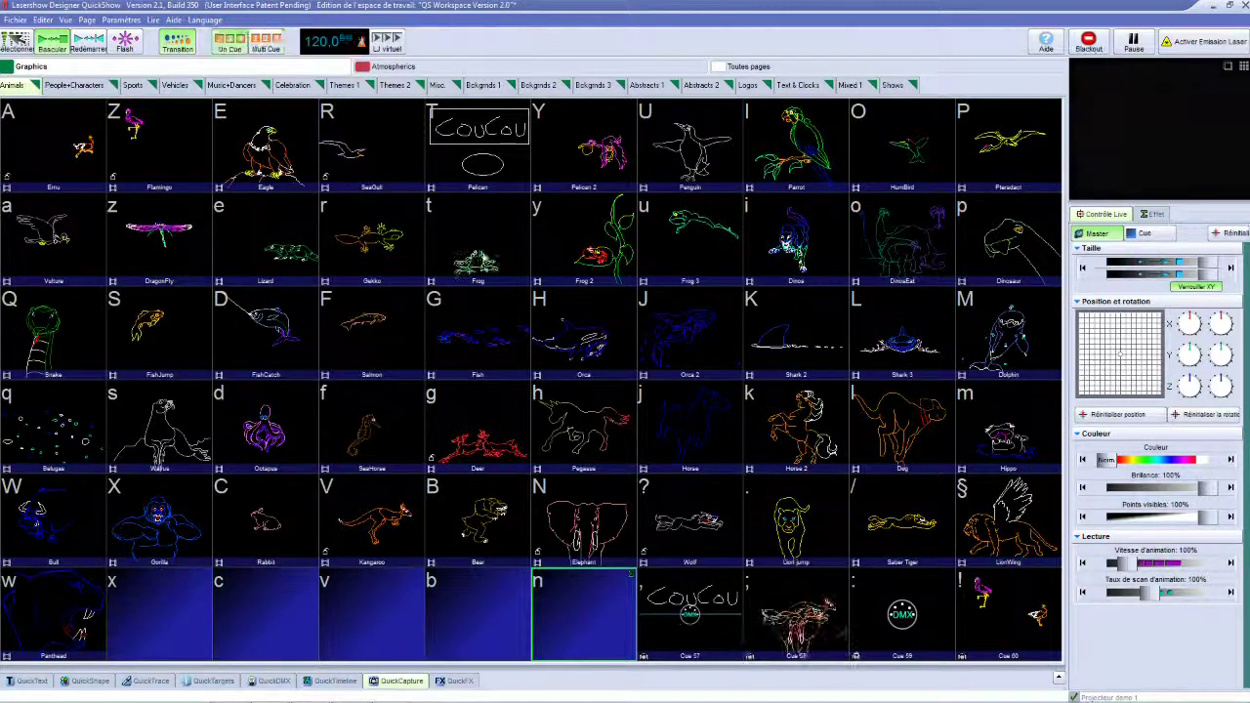
left_click(375, 228)
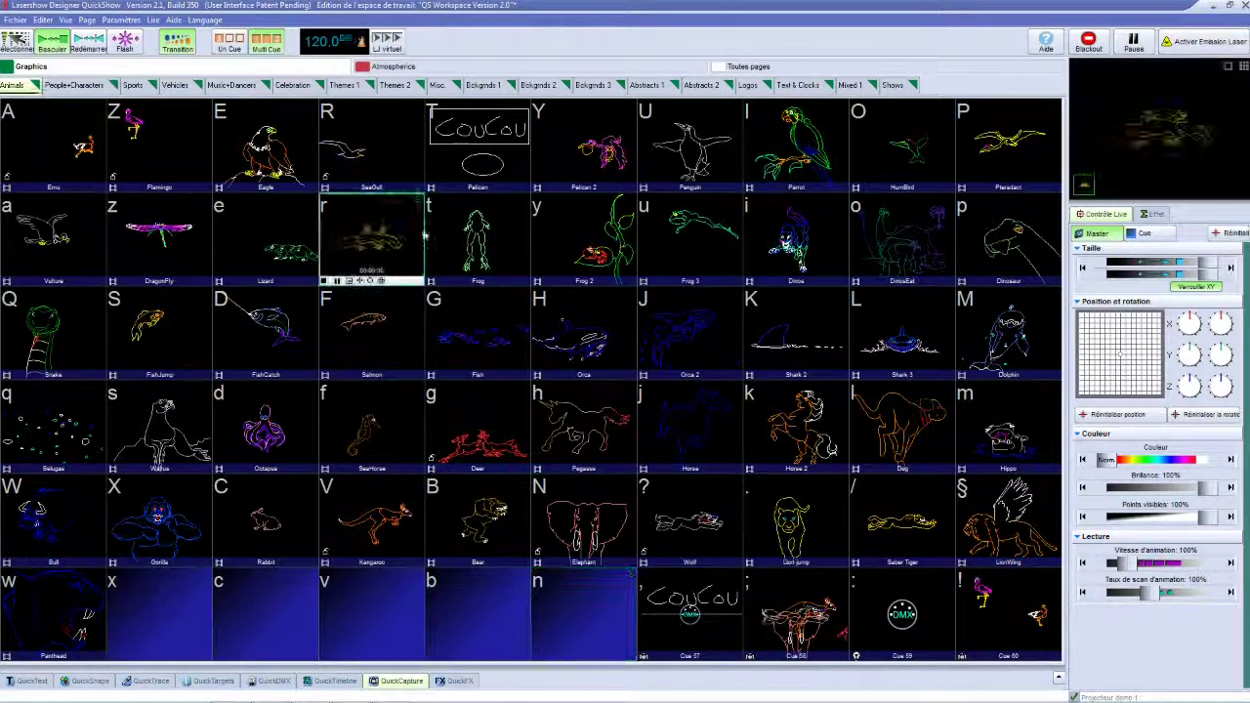
left_click(584, 235)
left_click(737, 223)
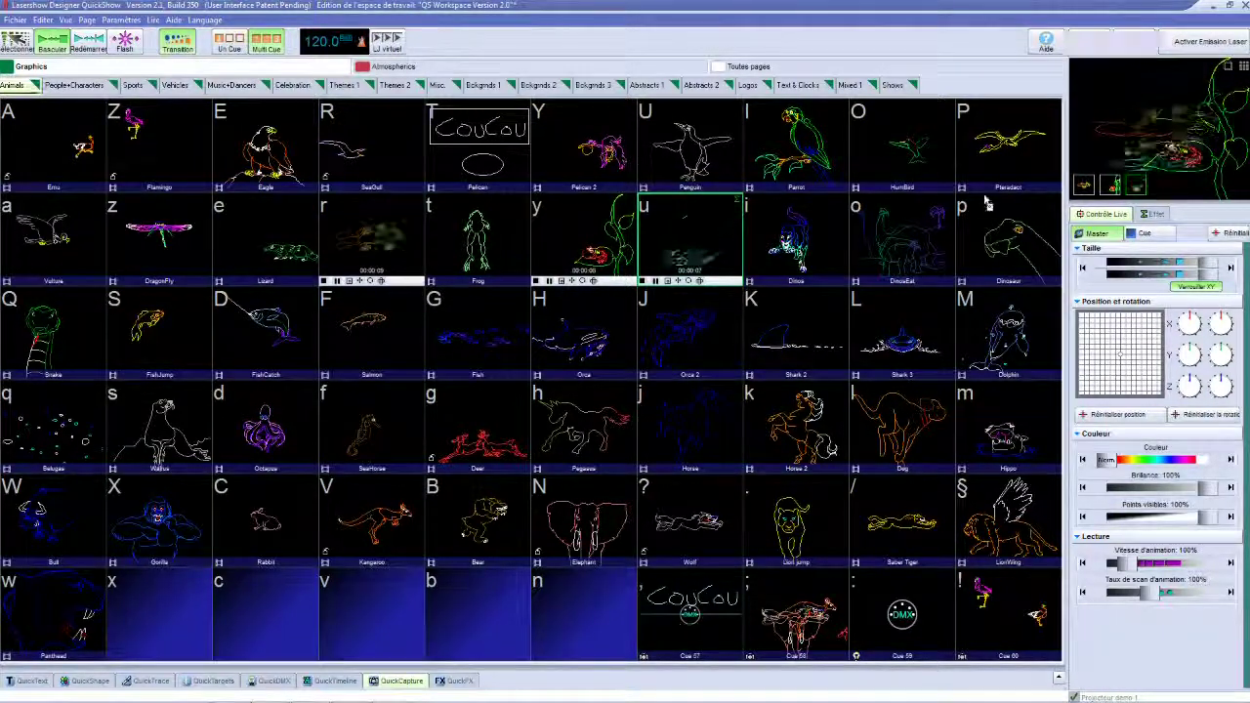
left_click(599, 630)
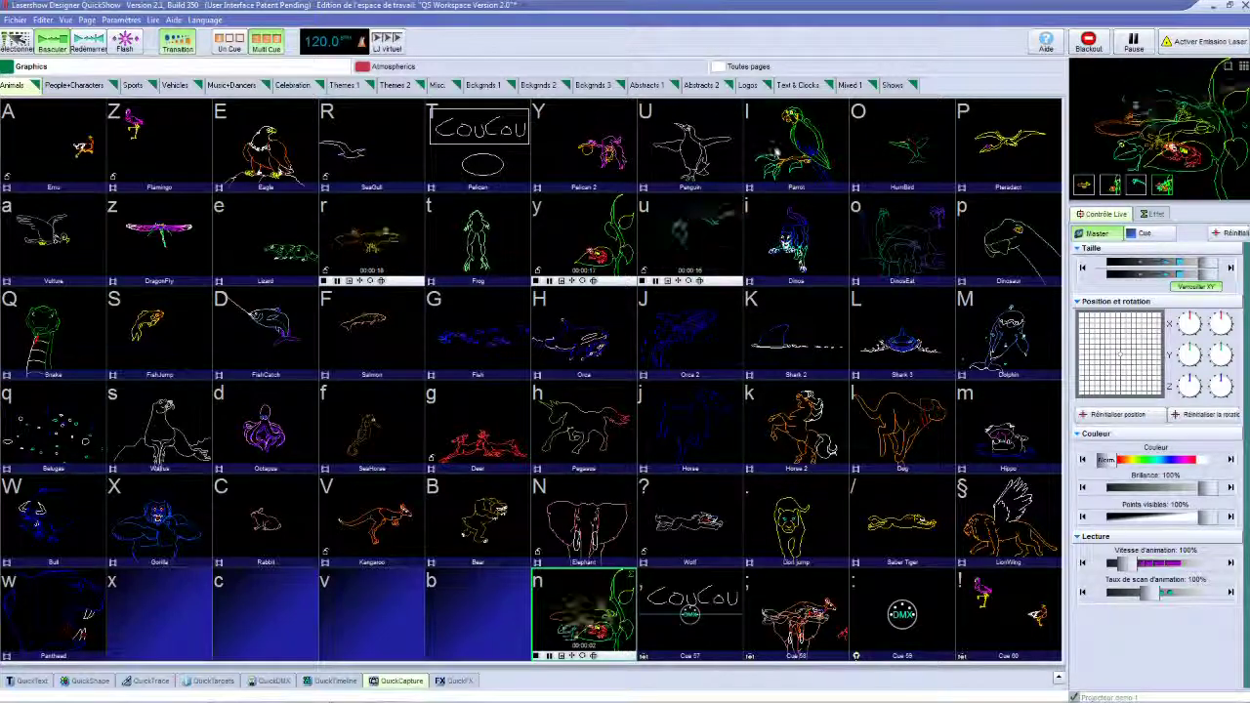
Step: Black out the output and play the Cue 56 capture in single-cue mode, switching to DMX Cue 59 and back
left_click(1089, 44)
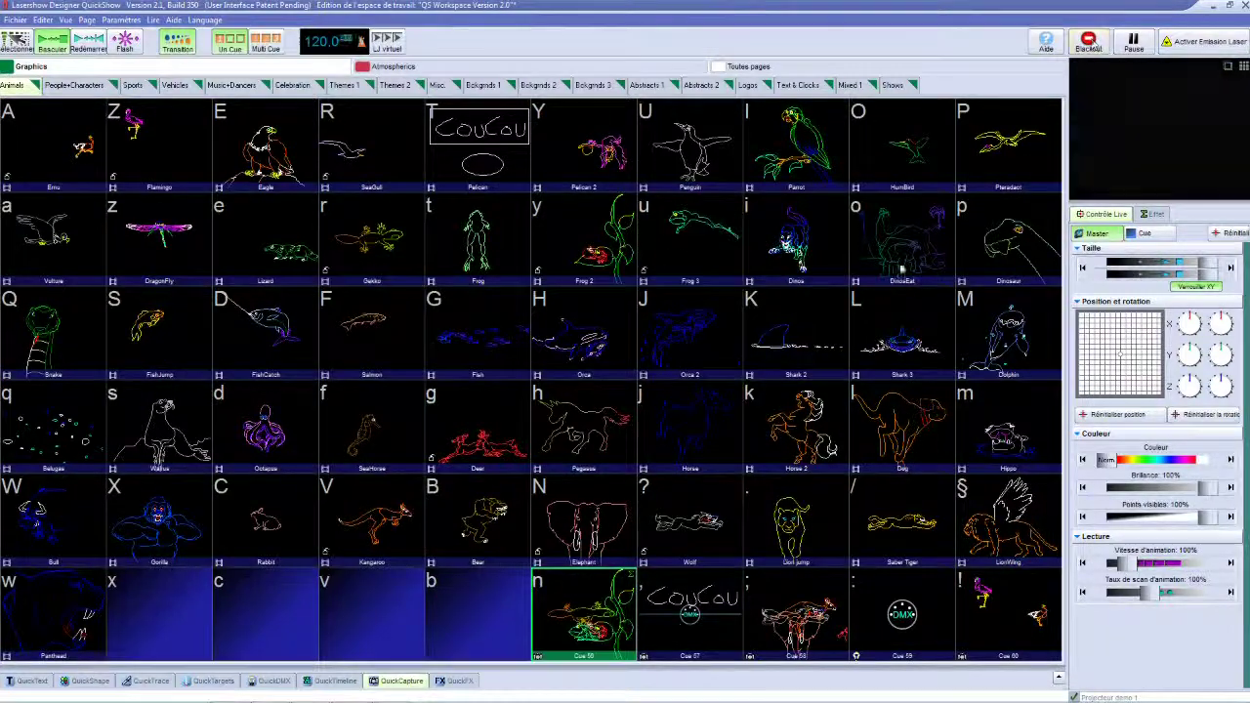
left_click(612, 607)
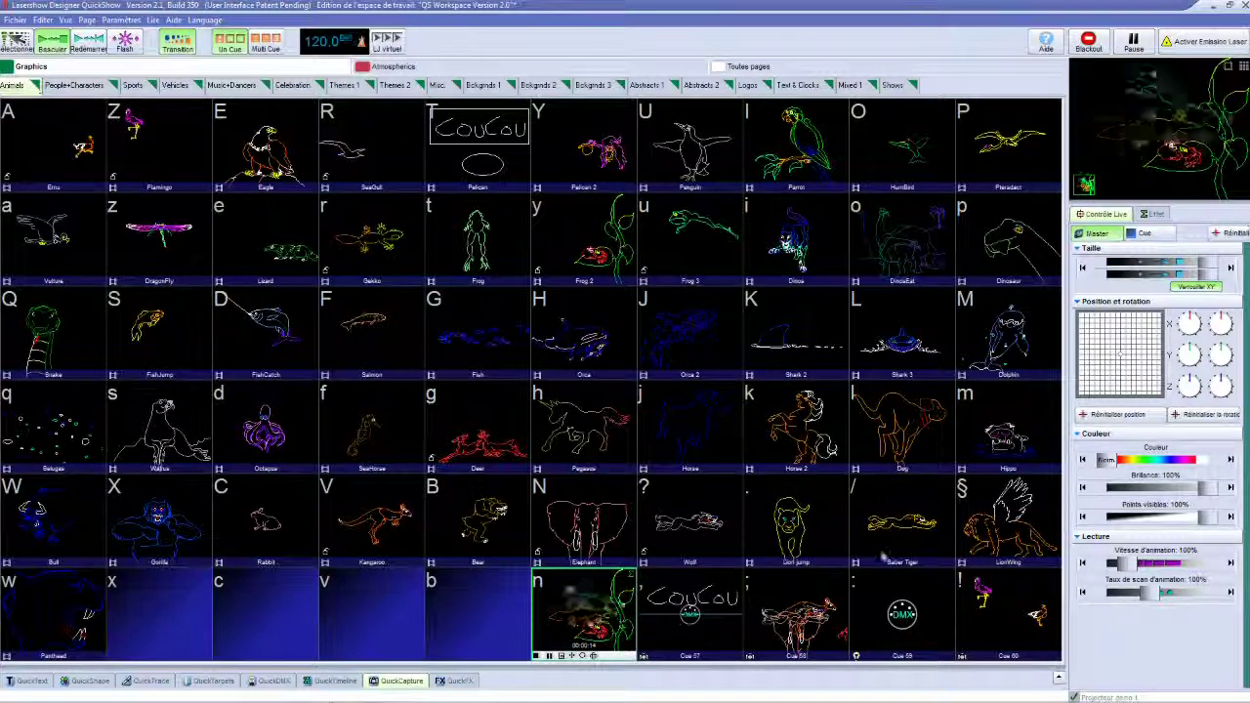
left_click(914, 619)
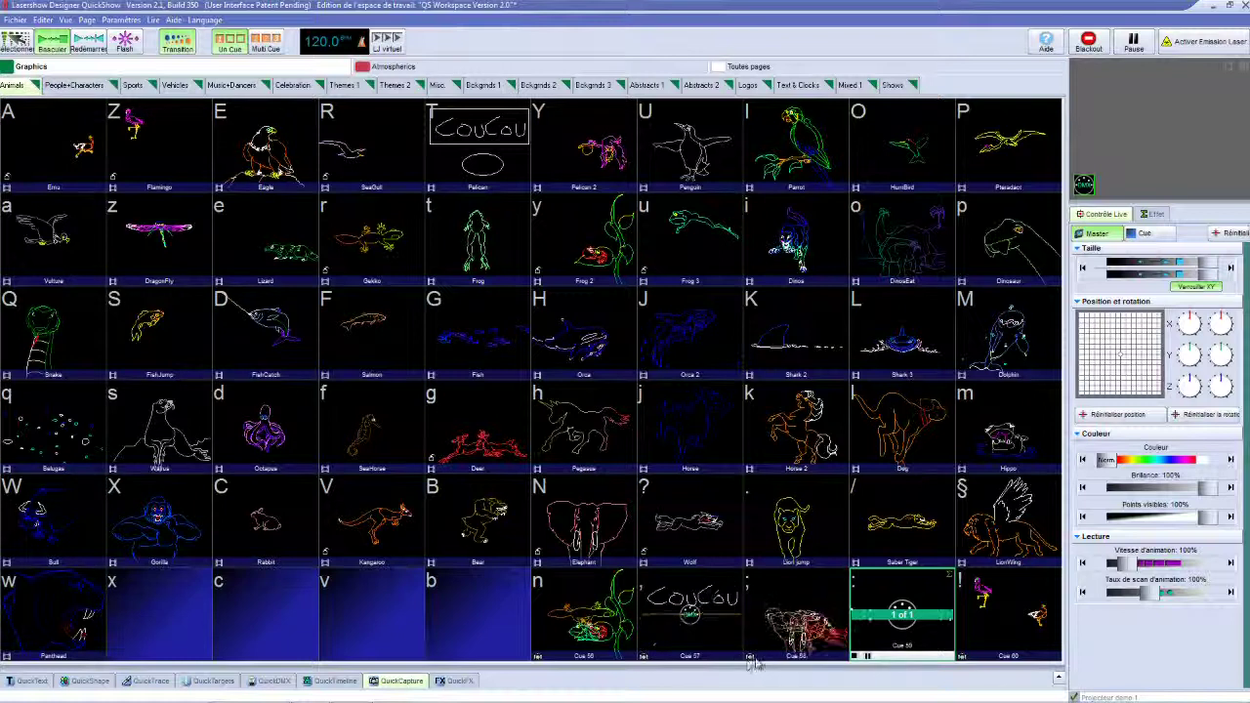
left_click(599, 613)
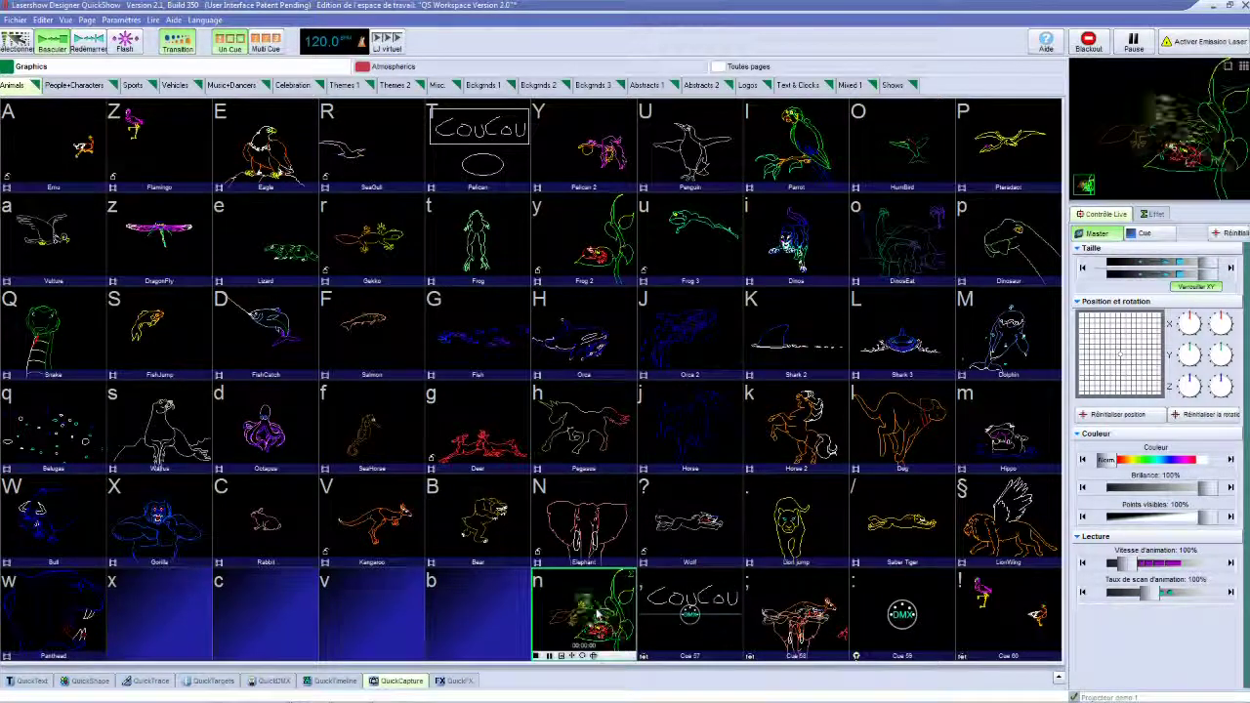
Step: Convert the Frog 2, Frog 3 and Gekko entries of the Cue 56 capture to local cues in QuickCapture
left_click(401, 682)
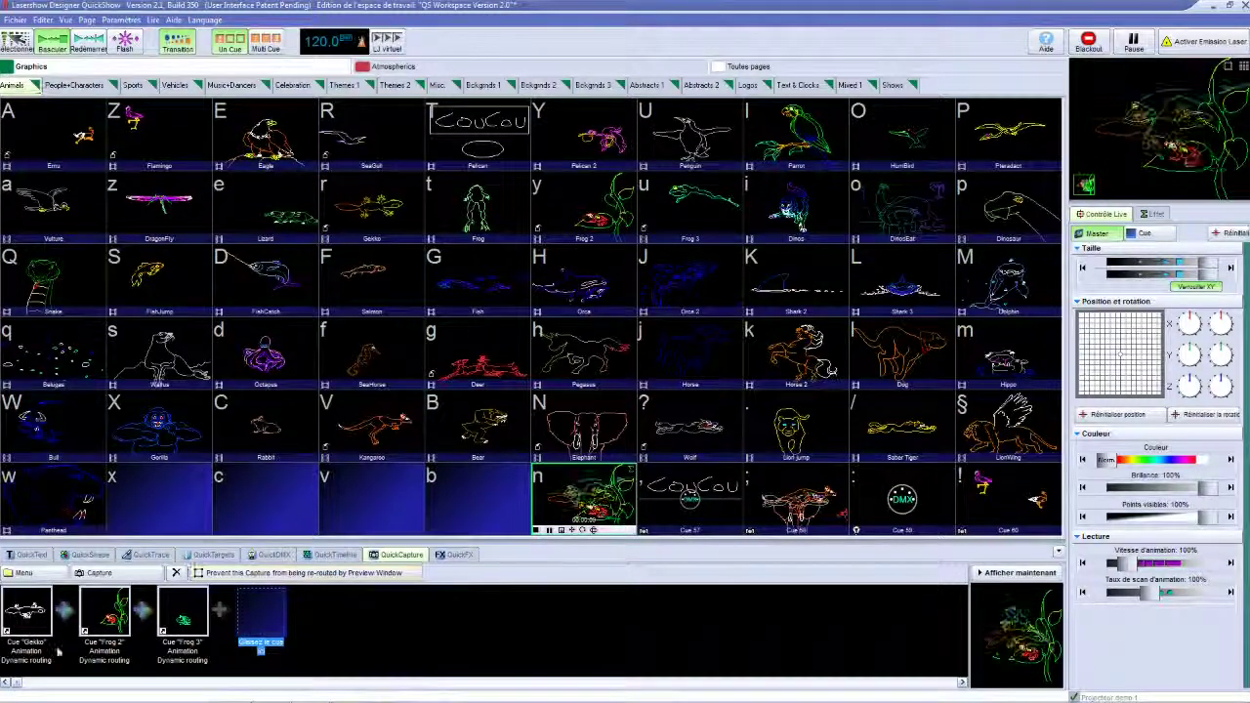
right_click(39, 615)
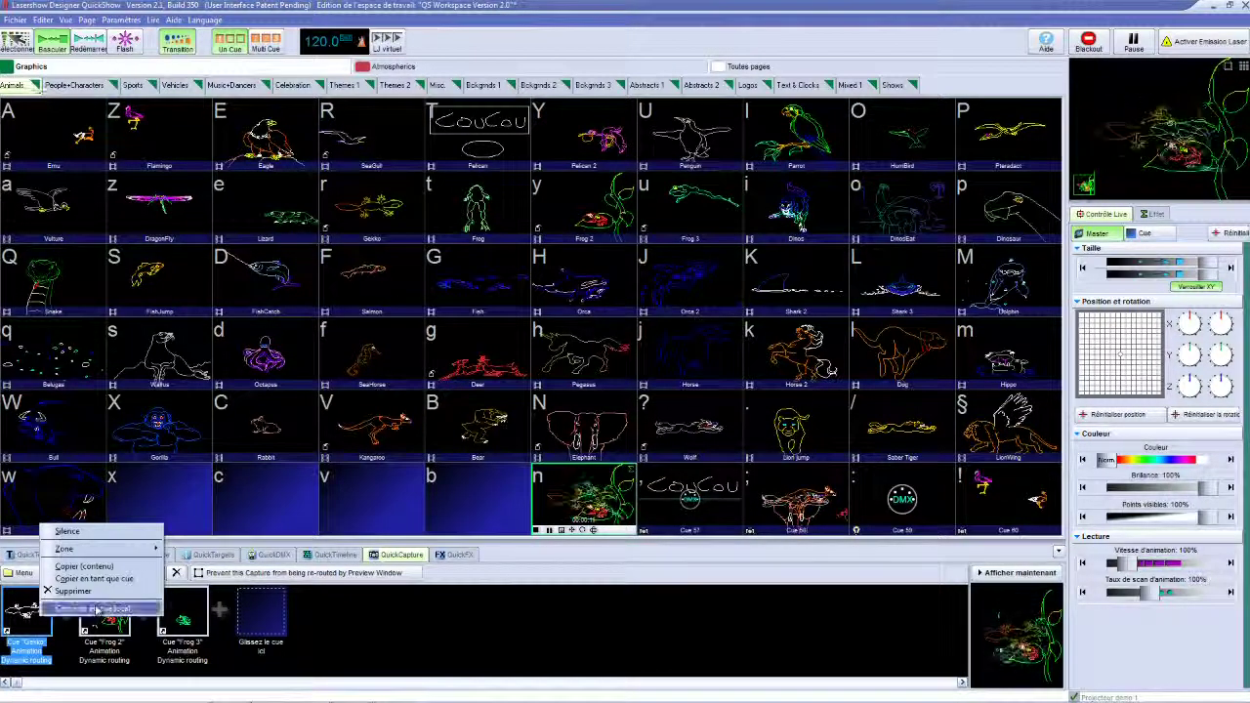
left_click(259, 599)
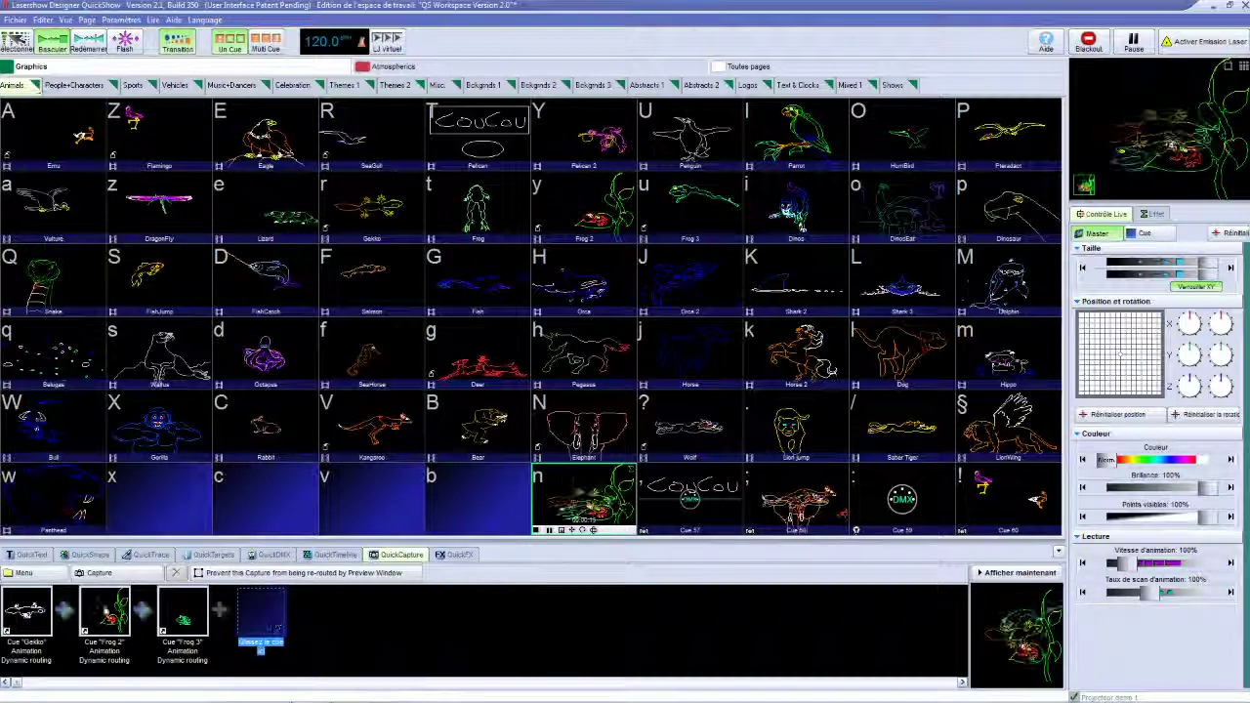
right_click(106, 603)
left_click(147, 687)
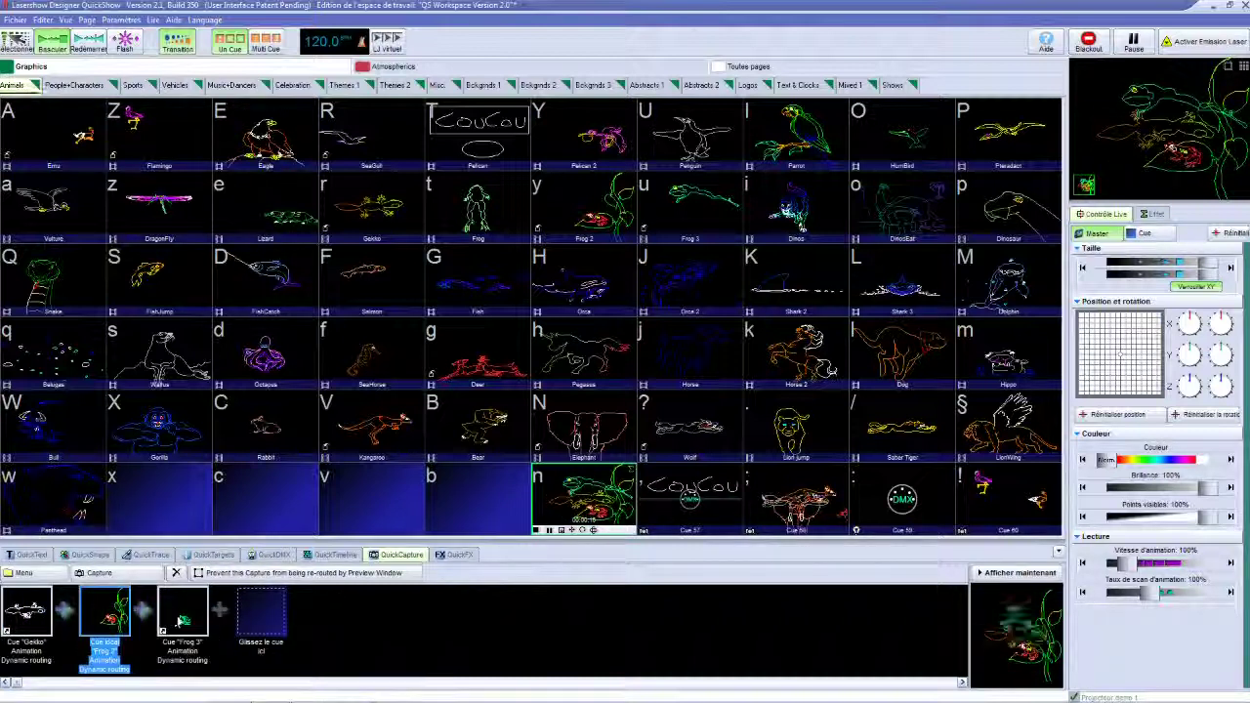
right_click(182, 605)
right_click(26, 617)
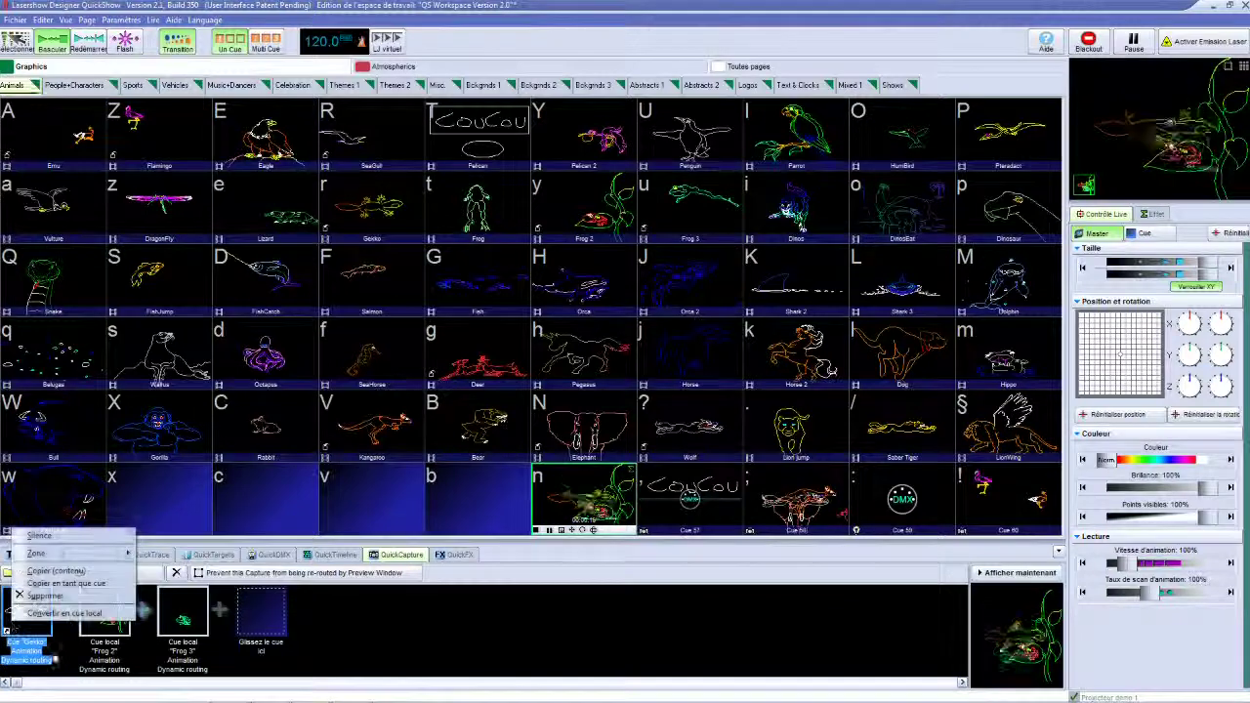
left_click(71, 613)
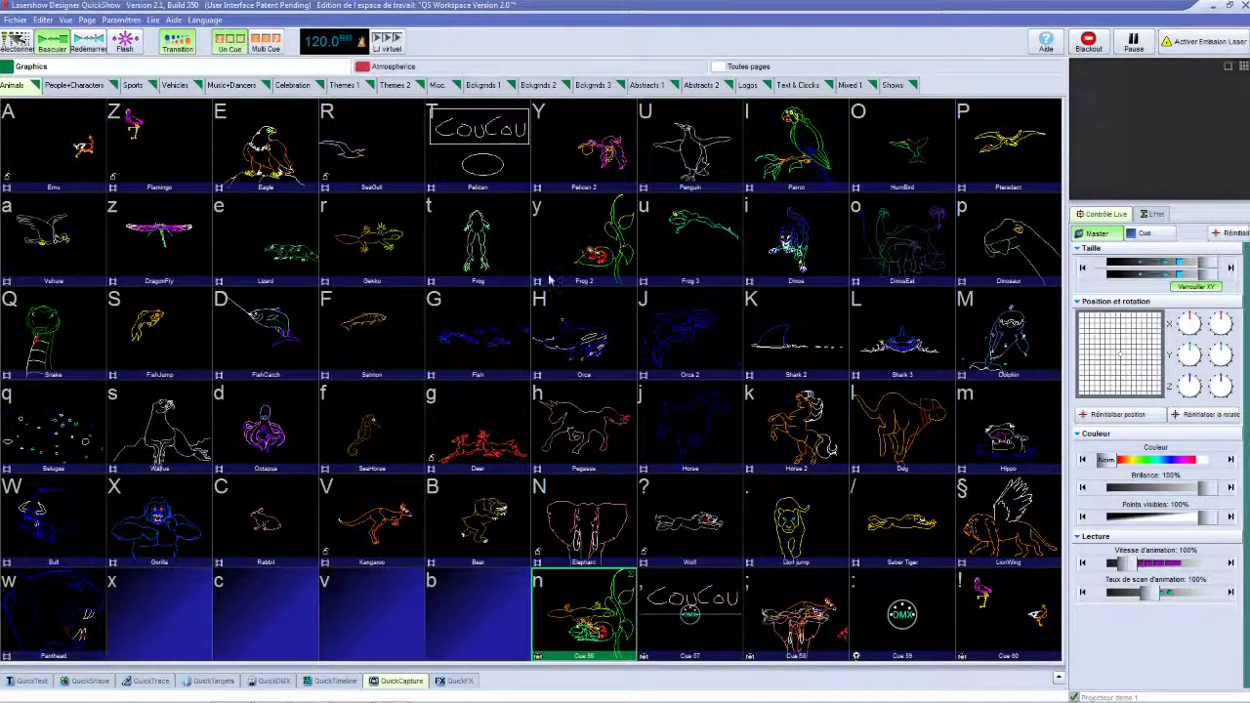
Step: Play the Frog 2 source cue on its own
left_click(581, 268)
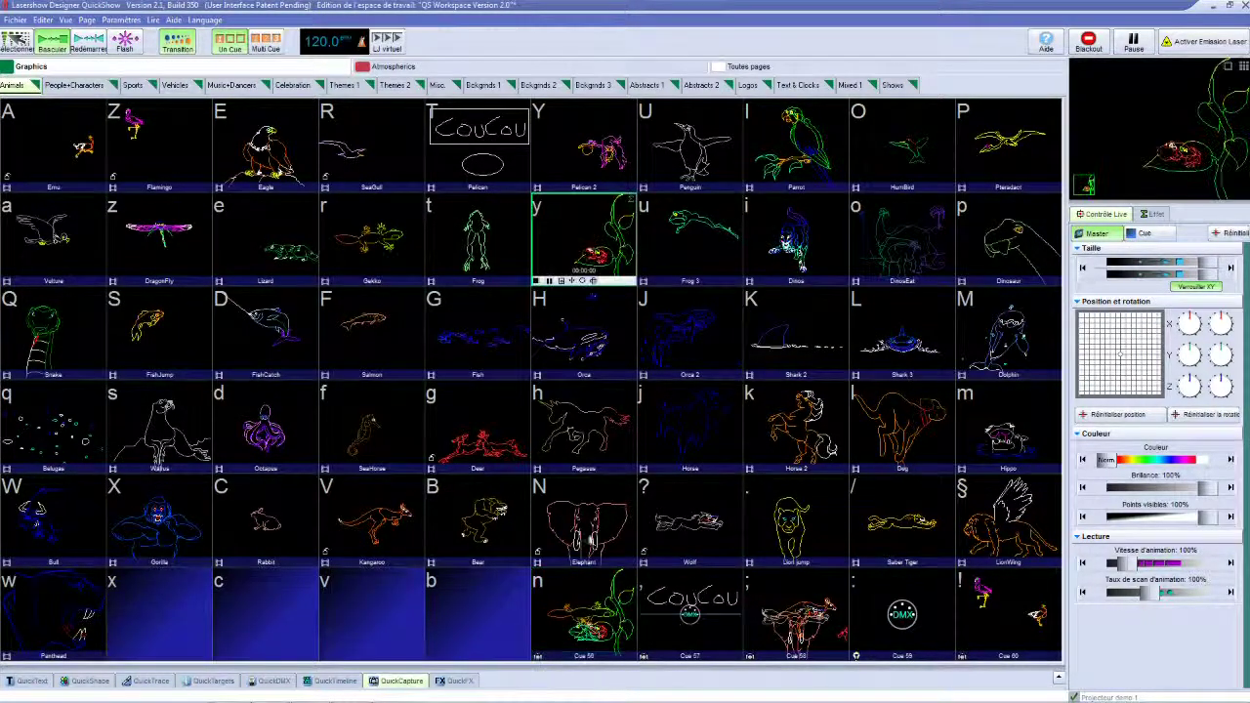